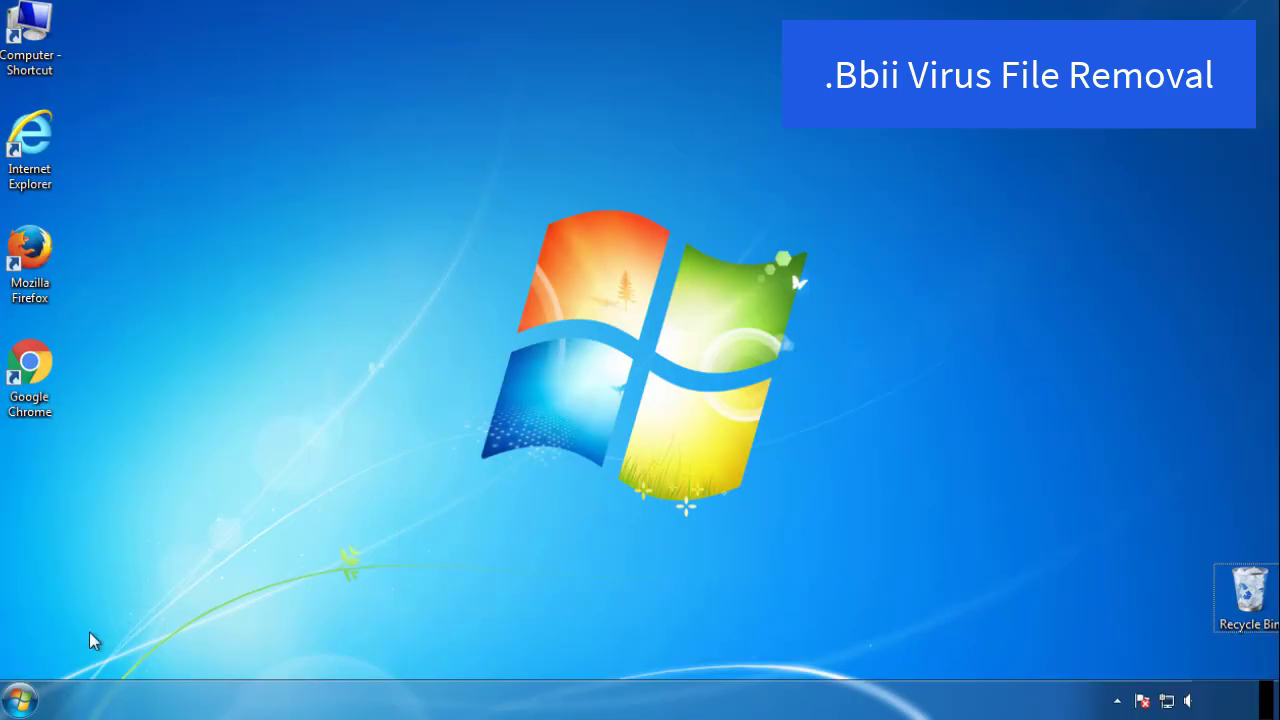
# Step: Enable Safe boot (Minimal) on msconfig's Boot tab and restart Windows
pyautogui.click(22, 700)
pyautogui.click(103, 645)
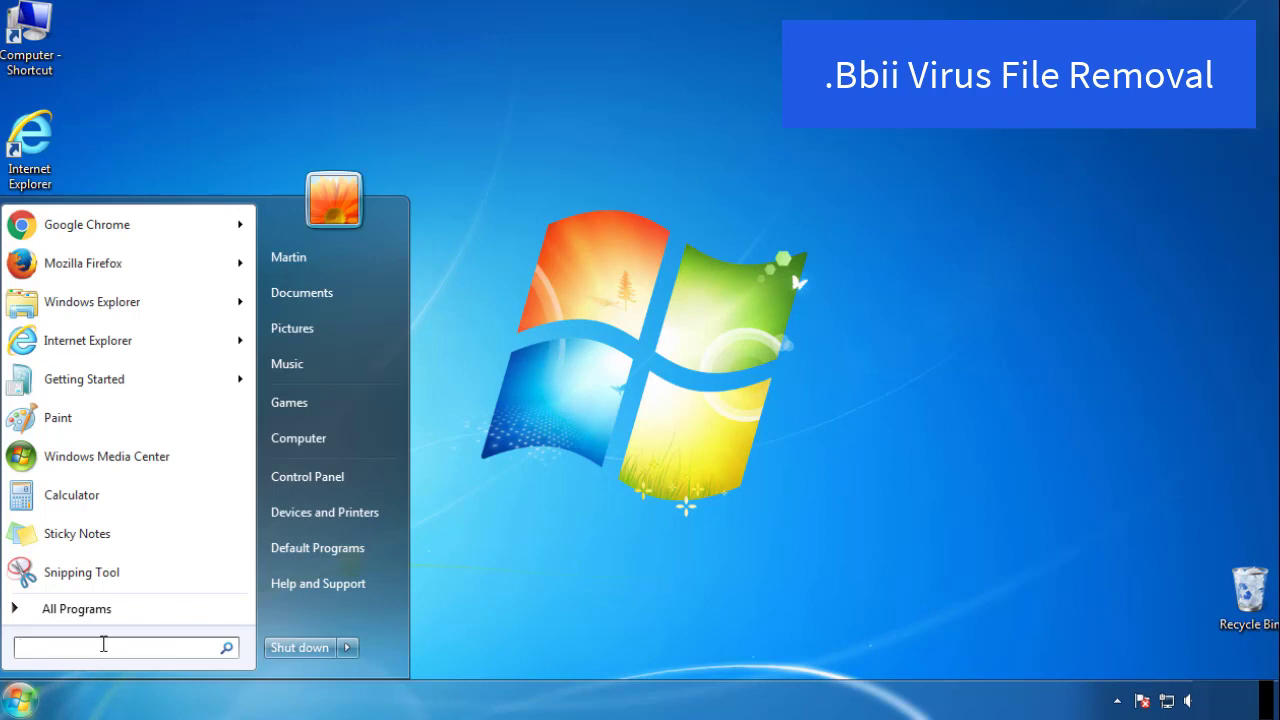
pyautogui.write('msconfig')
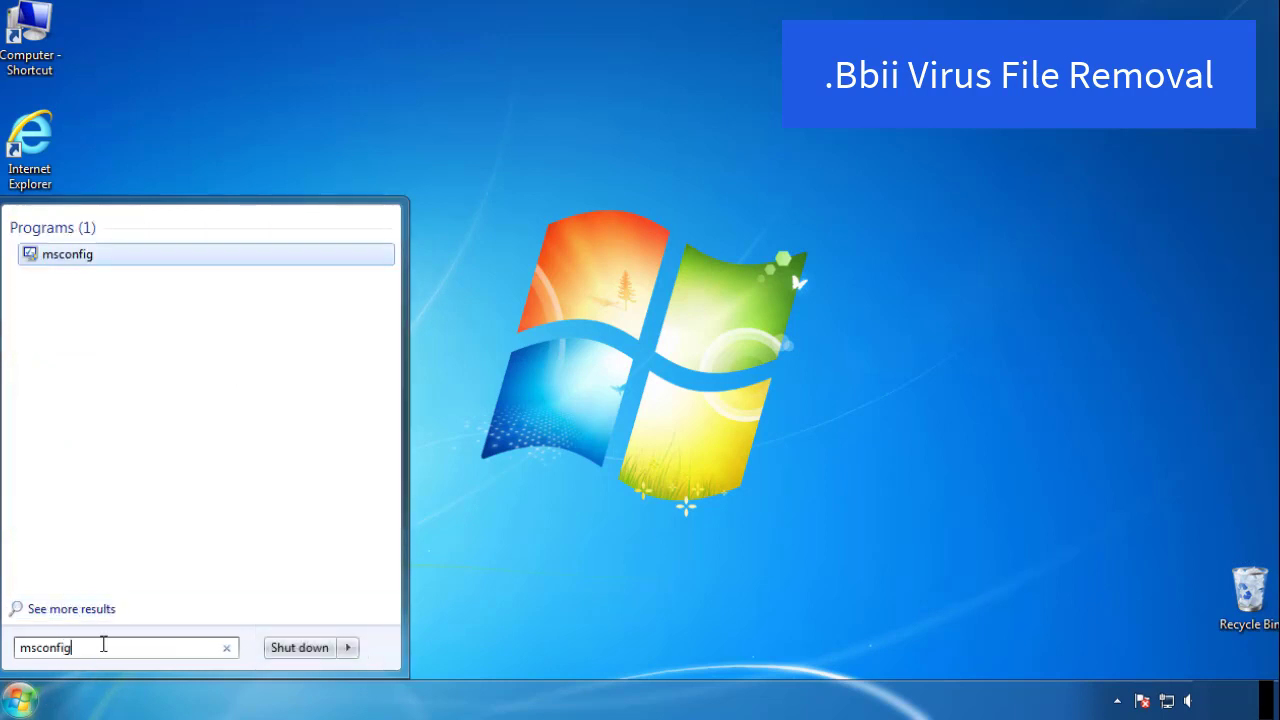
pyautogui.press('Return')
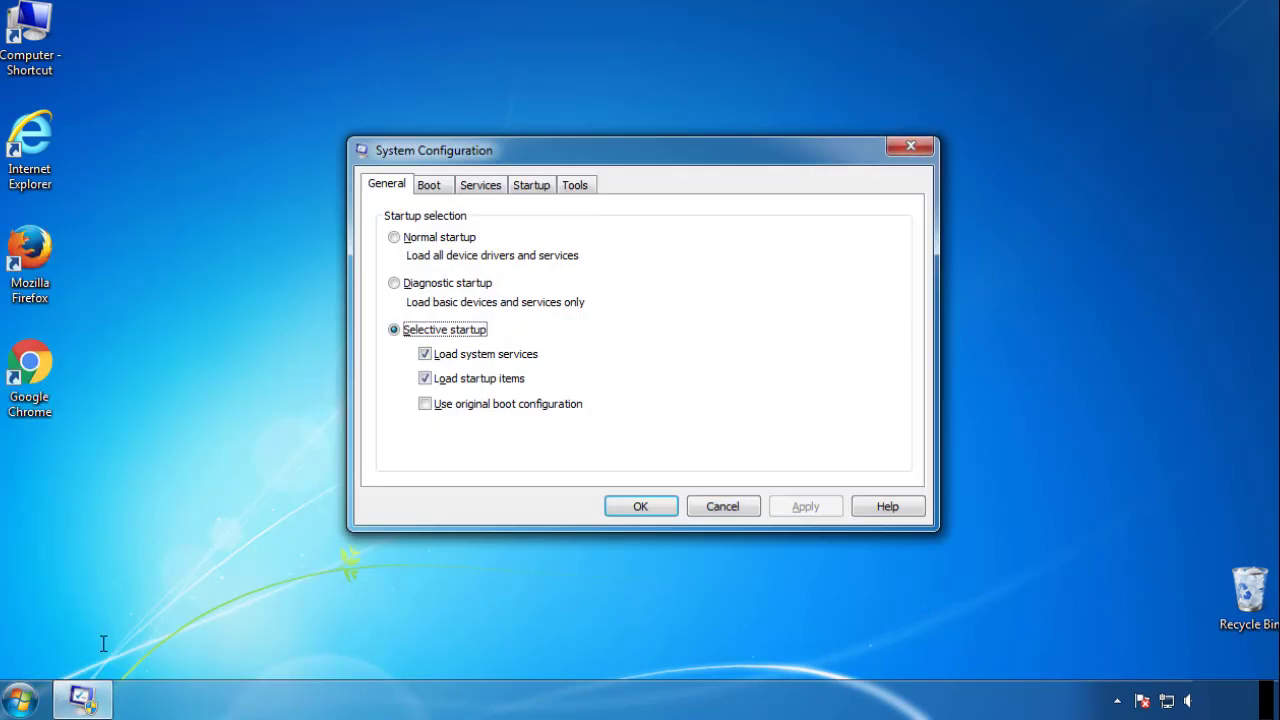
pyautogui.click(429, 185)
pyautogui.click(398, 380)
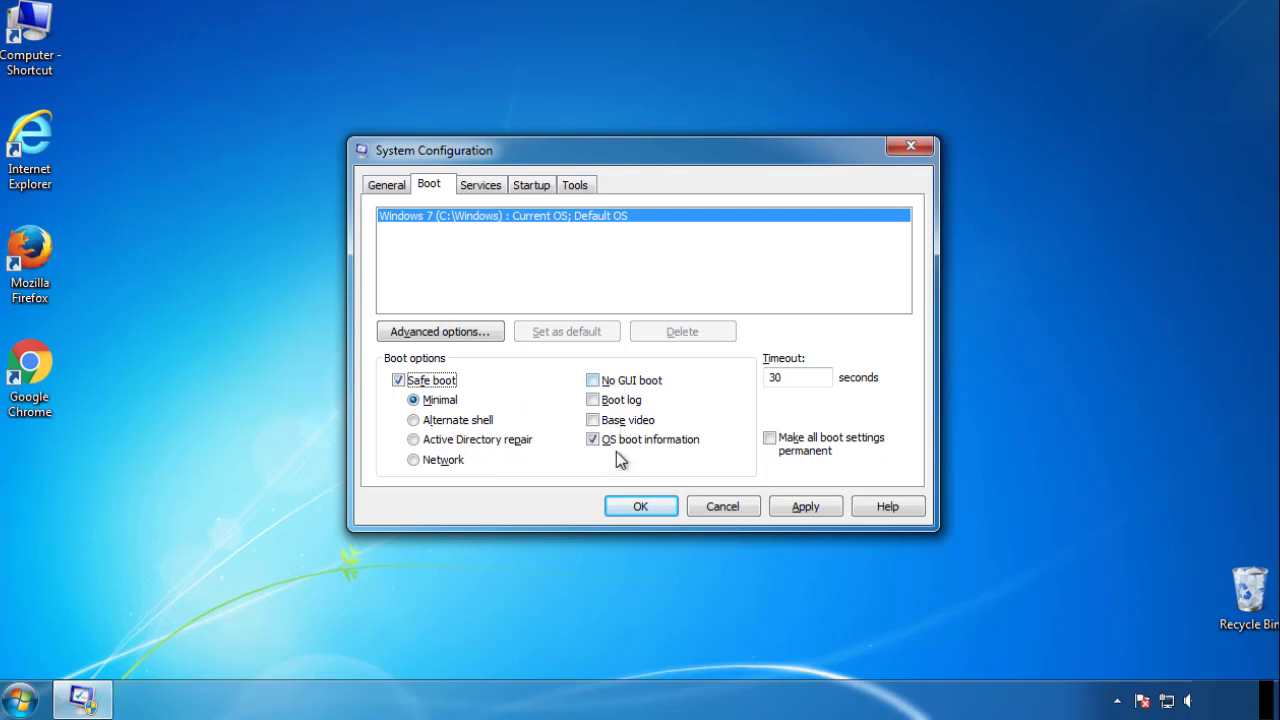
pyautogui.click(650, 508)
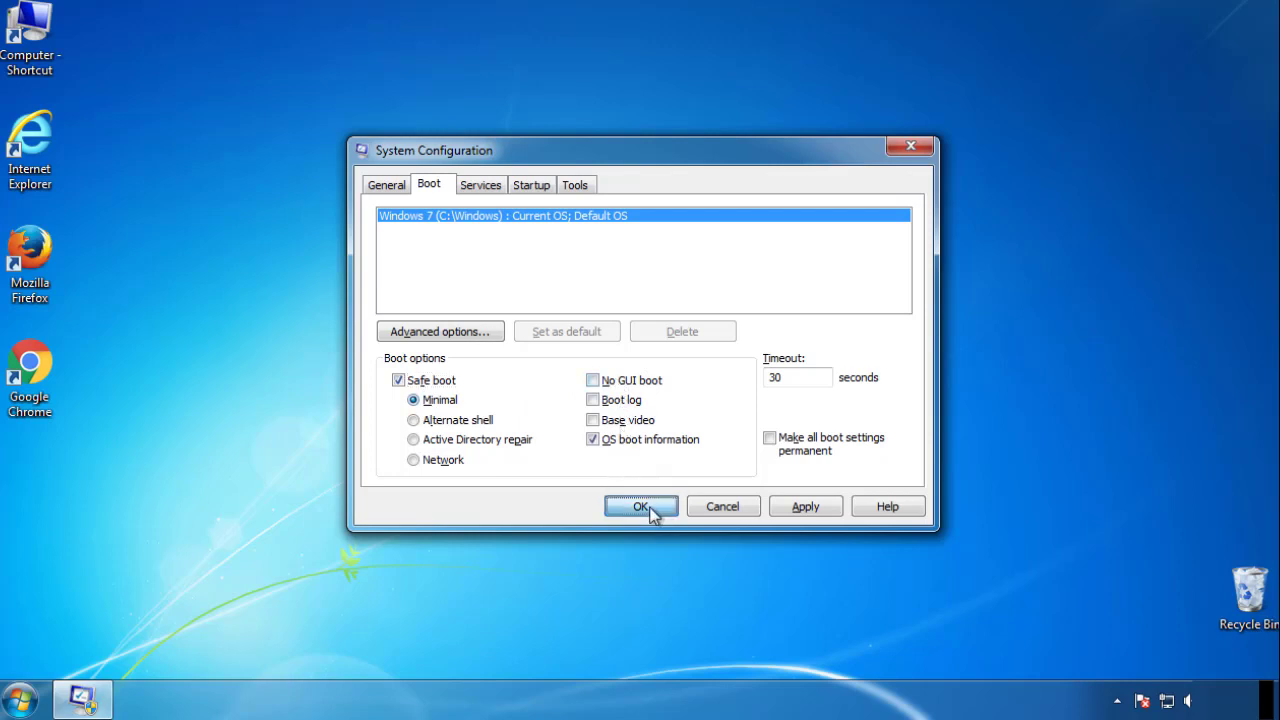
pyautogui.click(575, 383)
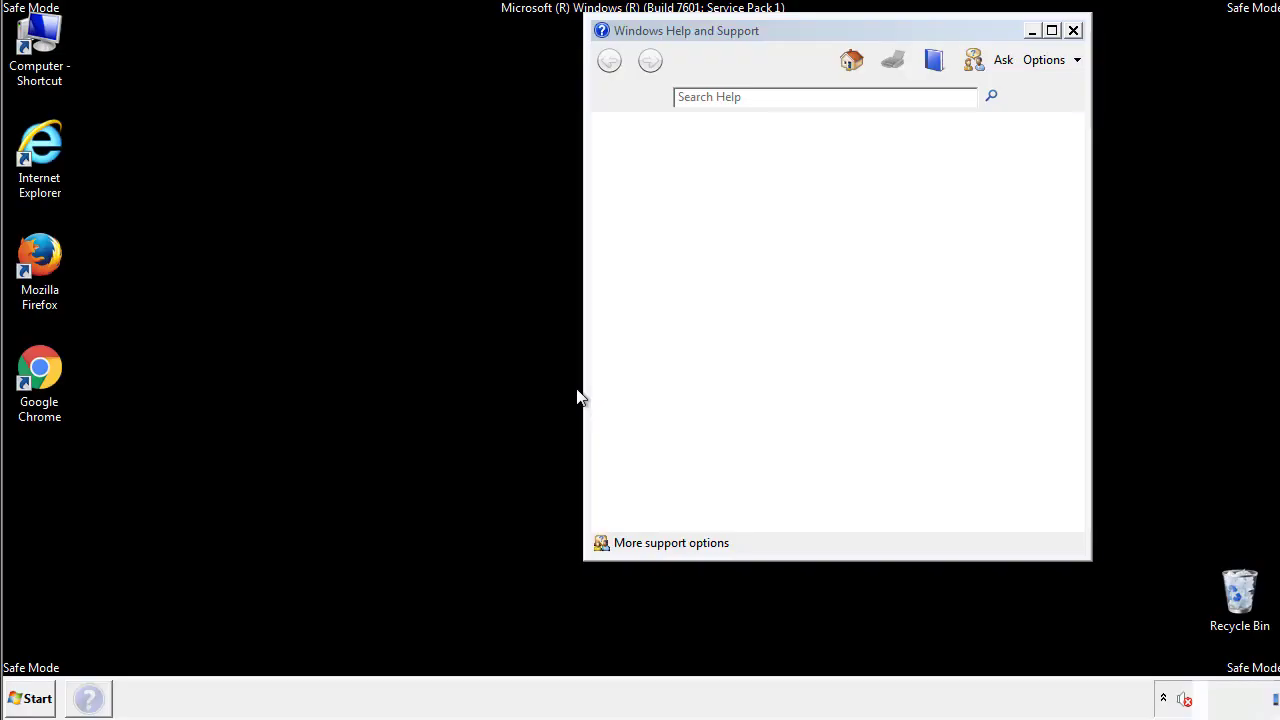
# Step: Close Safe Mode Help, then turn on Show hidden files, folders, and drives in Folder Options
pyautogui.click(1073, 30)
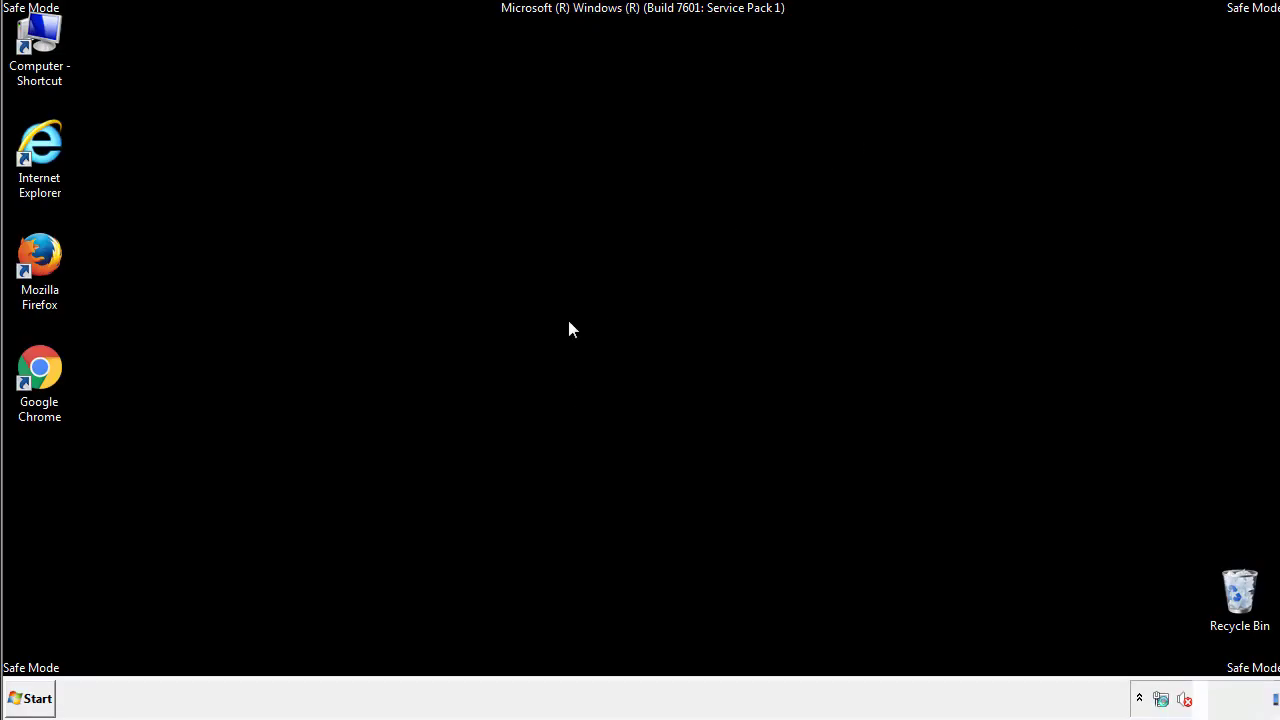
pyautogui.click(44, 690)
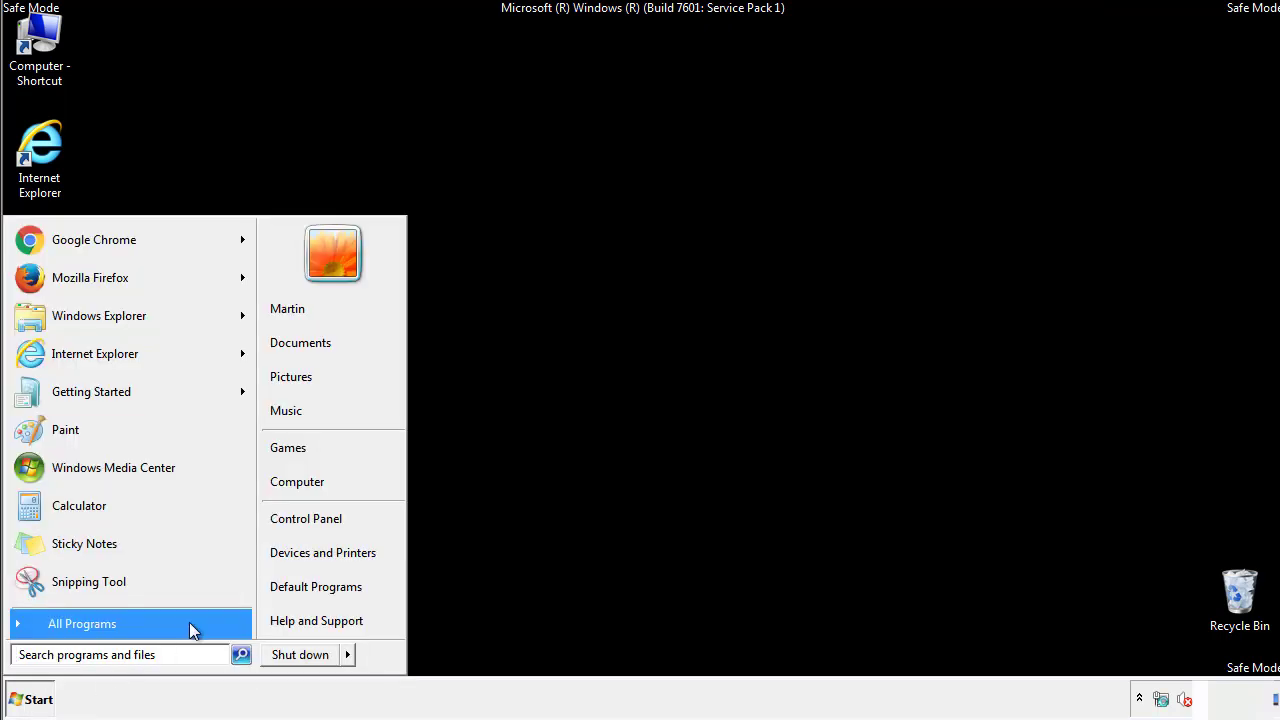
pyautogui.click(322, 518)
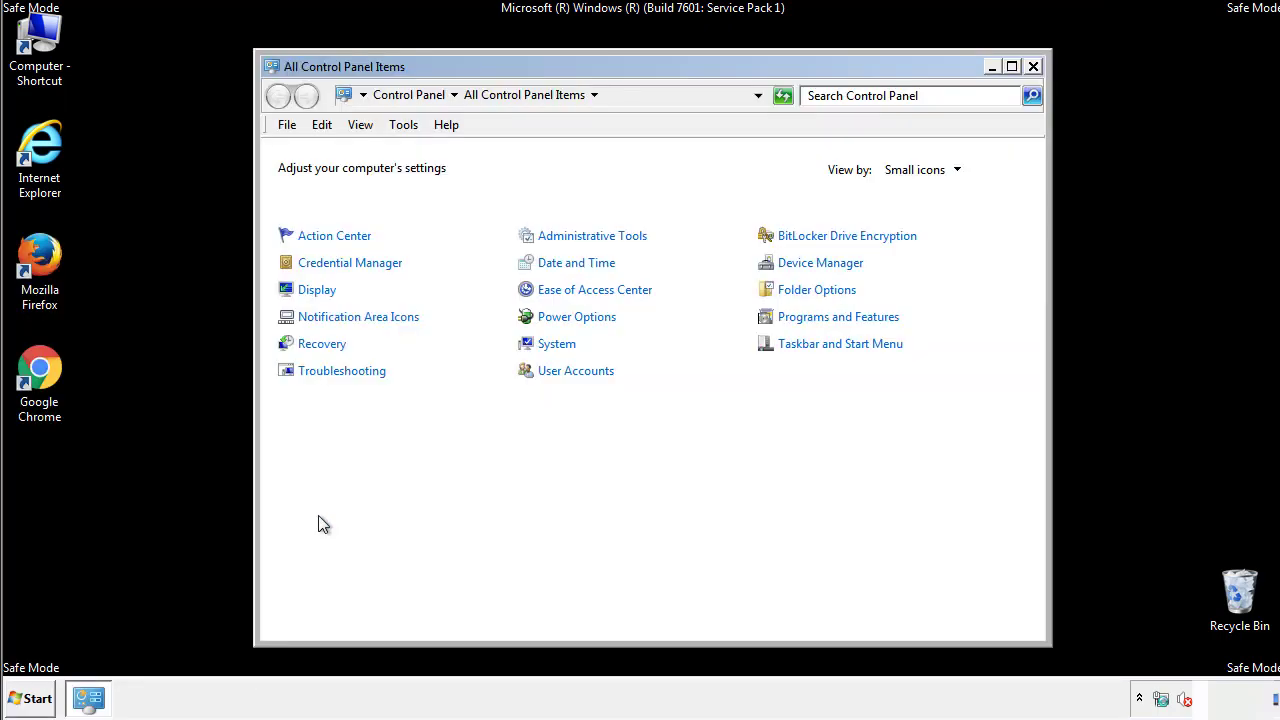
pyautogui.click(818, 290)
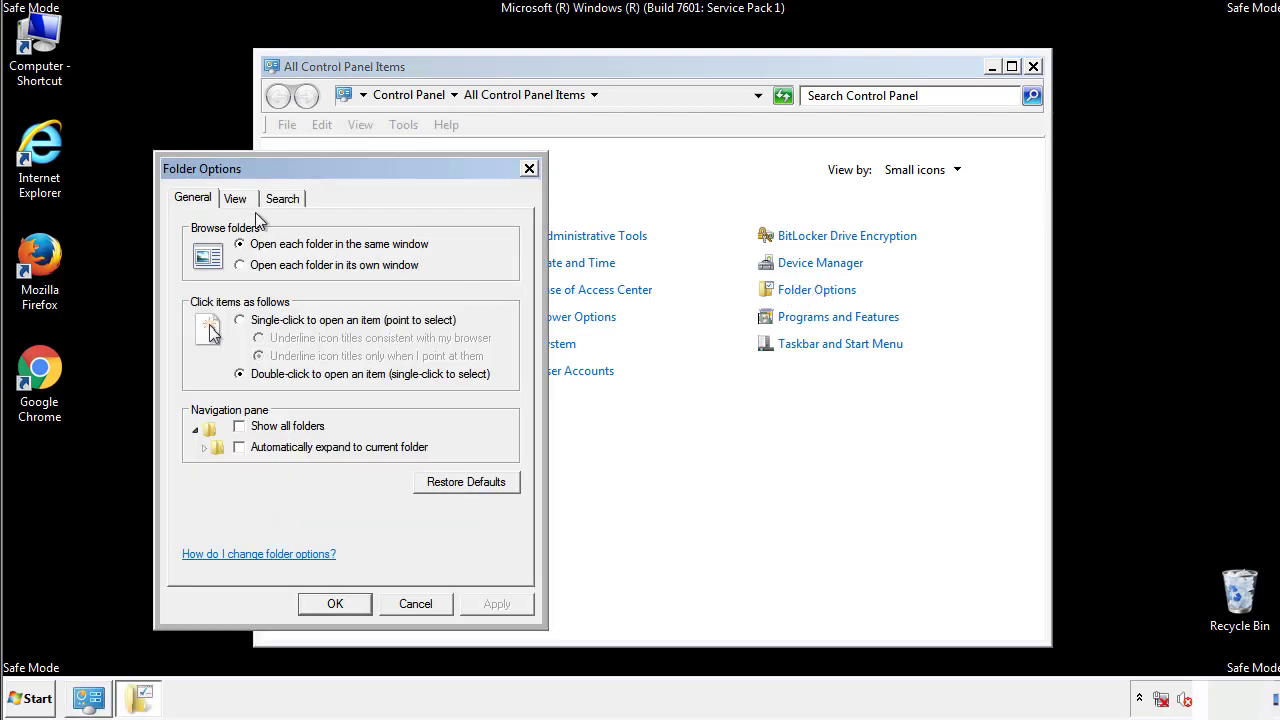
pyautogui.click(237, 200)
pyautogui.click(218, 397)
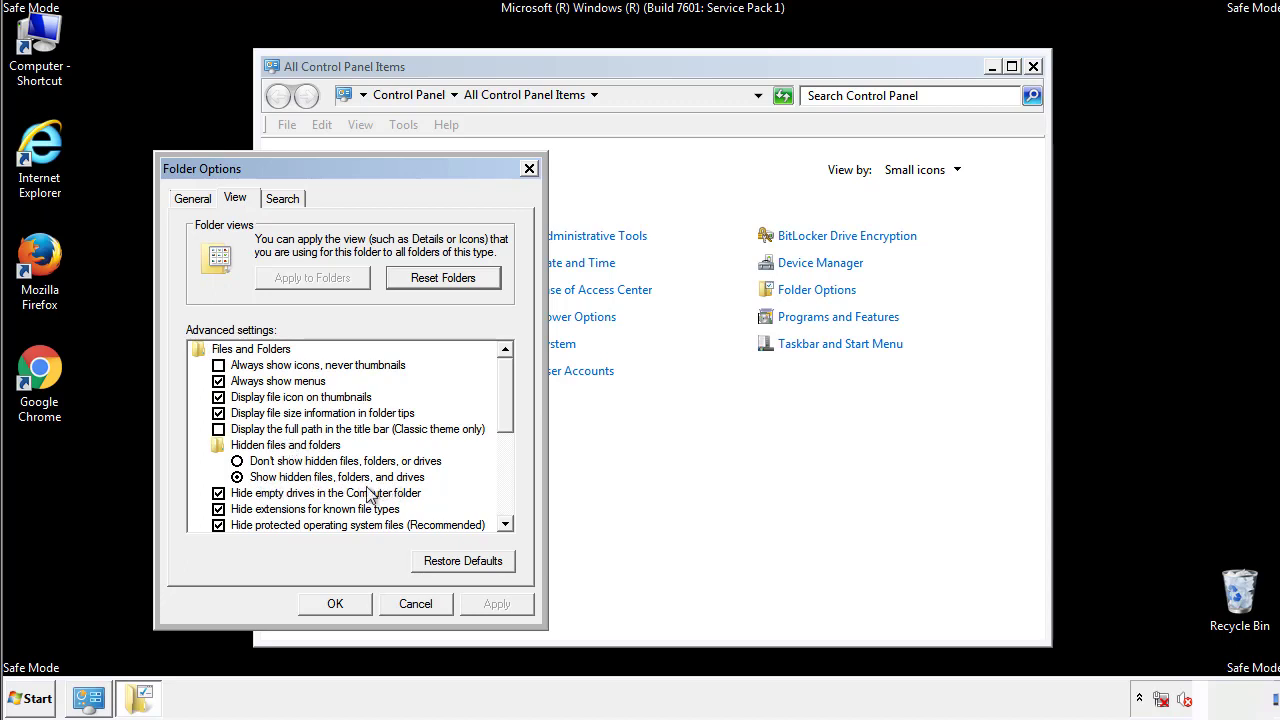
pyautogui.click(345, 601)
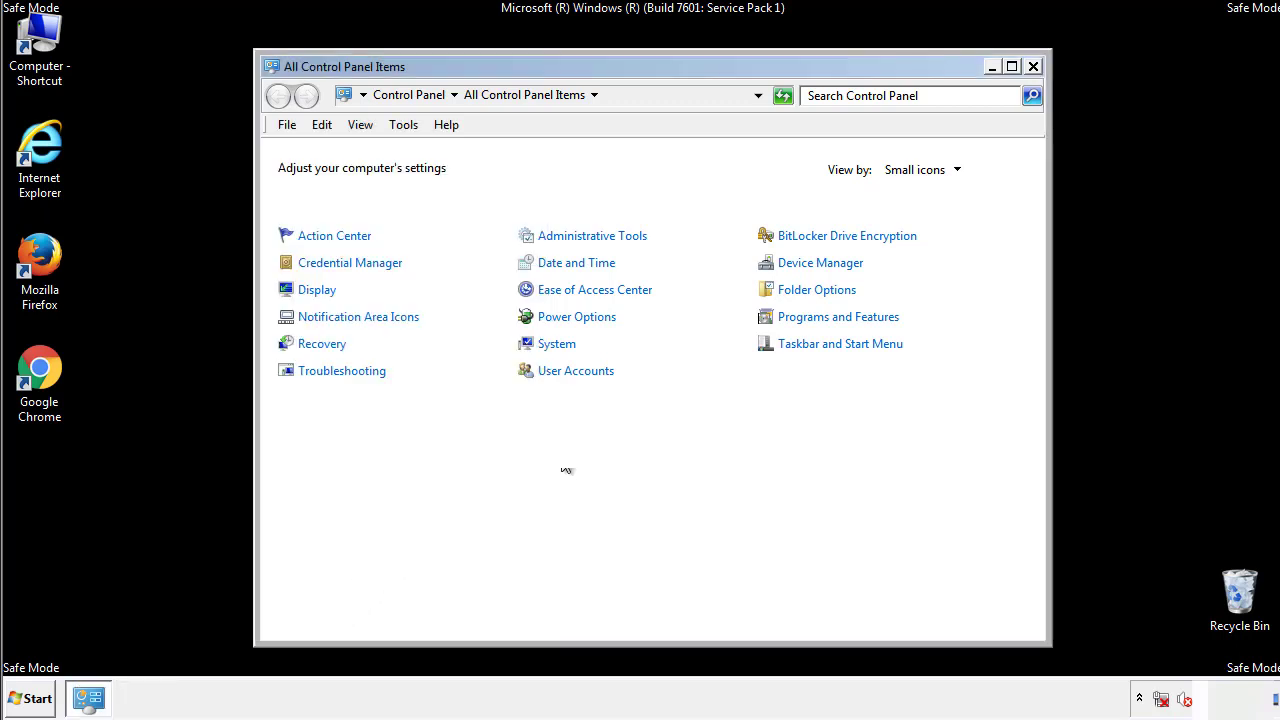
pyautogui.click(1034, 67)
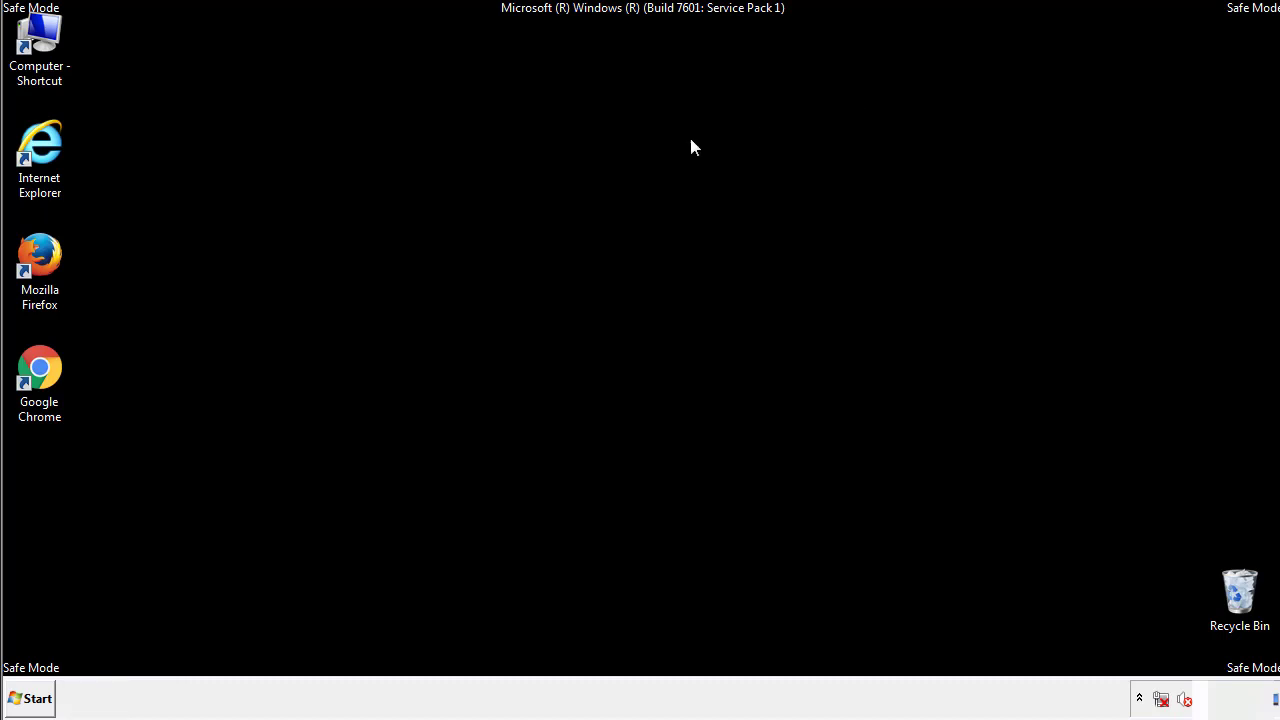
# Step: Browse from Computer to C:\Windows\System32\drivers\etc and open the hosts file
pyautogui.doubleClick(42, 40)
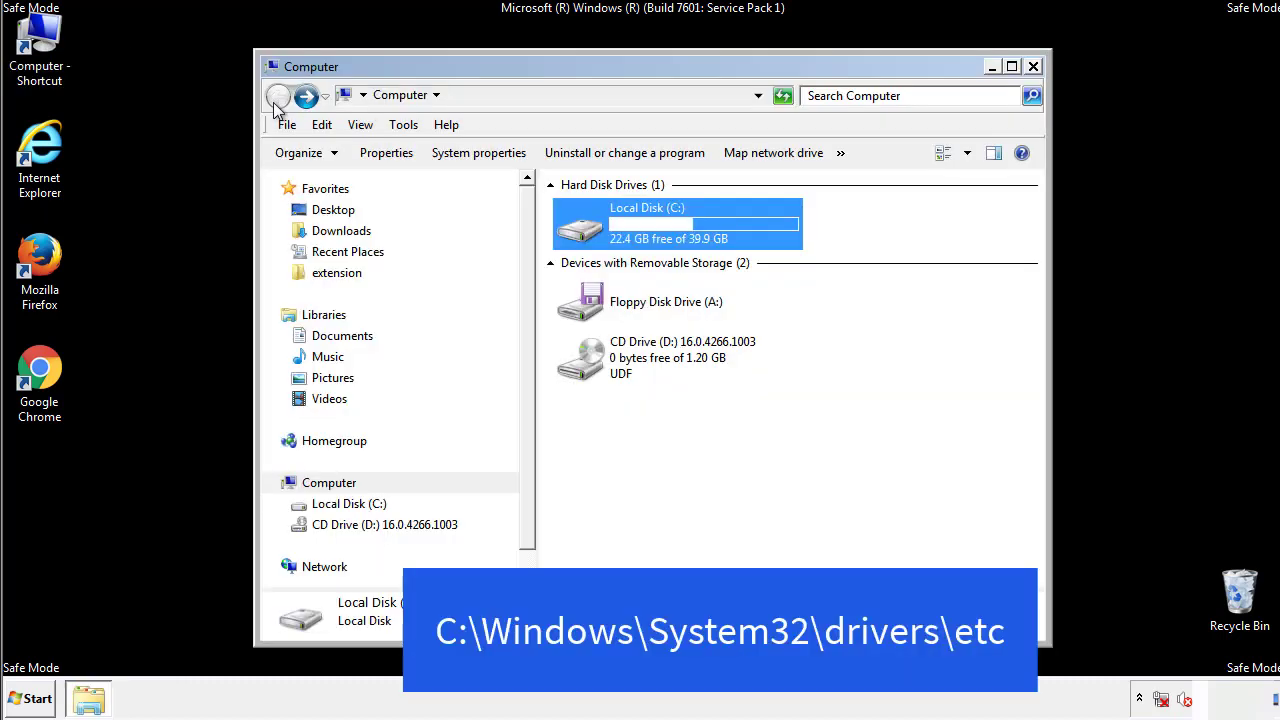
pyautogui.doubleClick(590, 233)
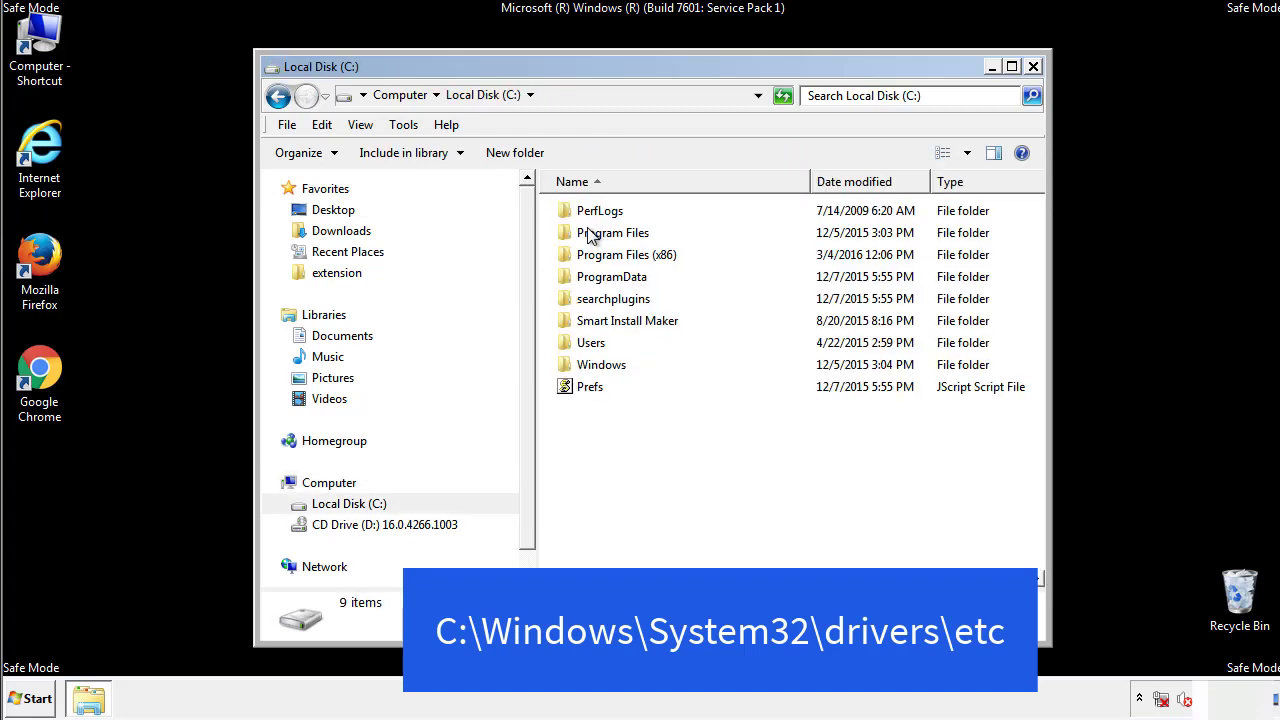
pyautogui.doubleClick(585, 366)
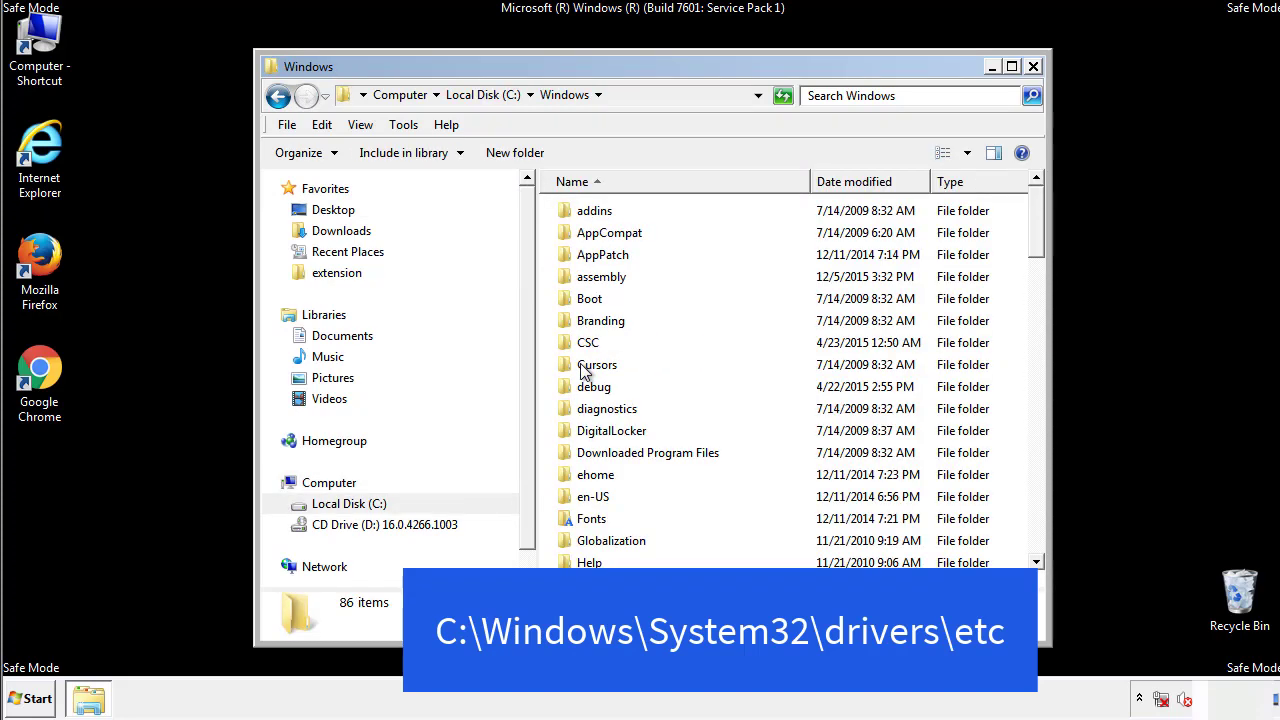
pyautogui.scroll(-2, 590, 452)
pyautogui.scroll(-7, 590, 452)
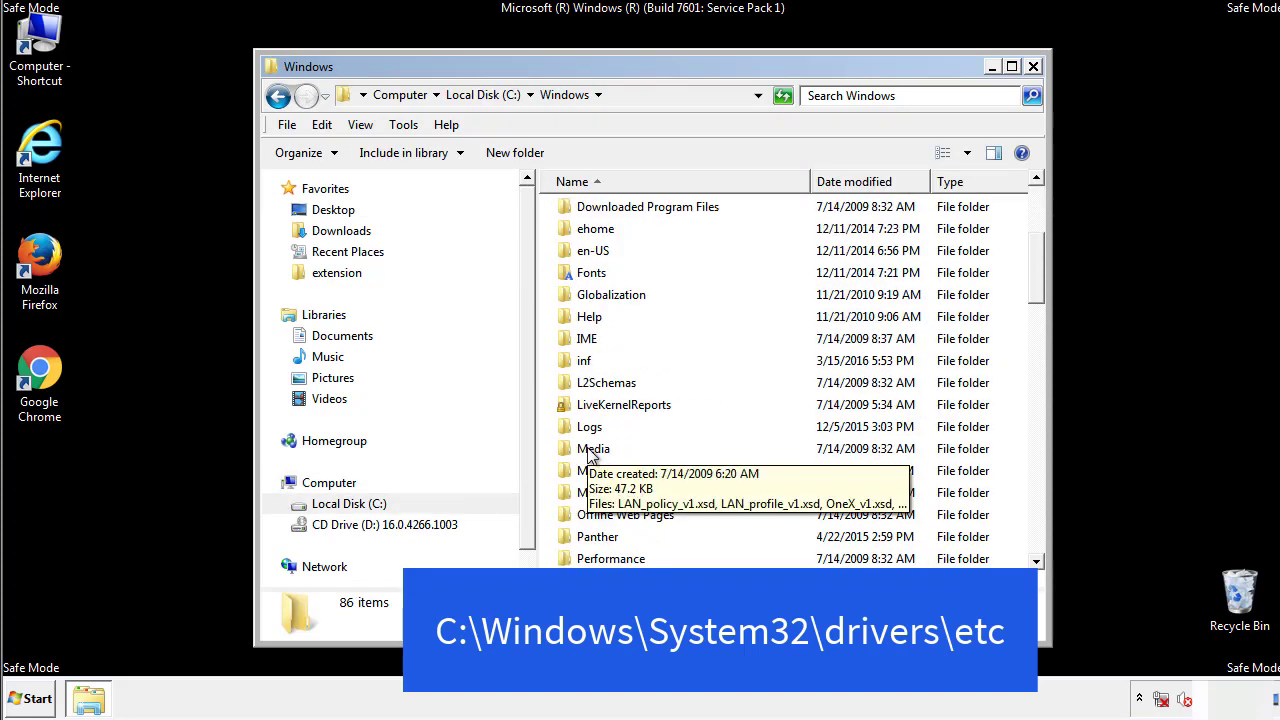
pyautogui.scroll(-2, 590, 456)
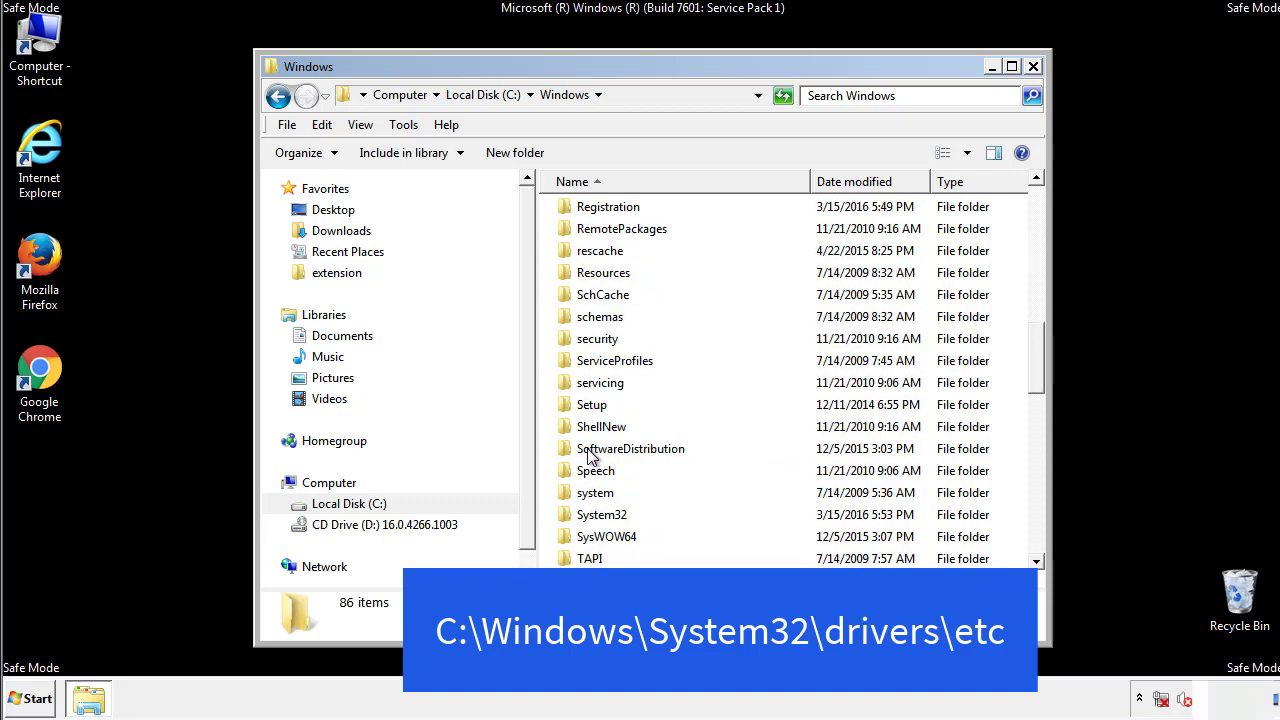
pyautogui.doubleClick(602, 512)
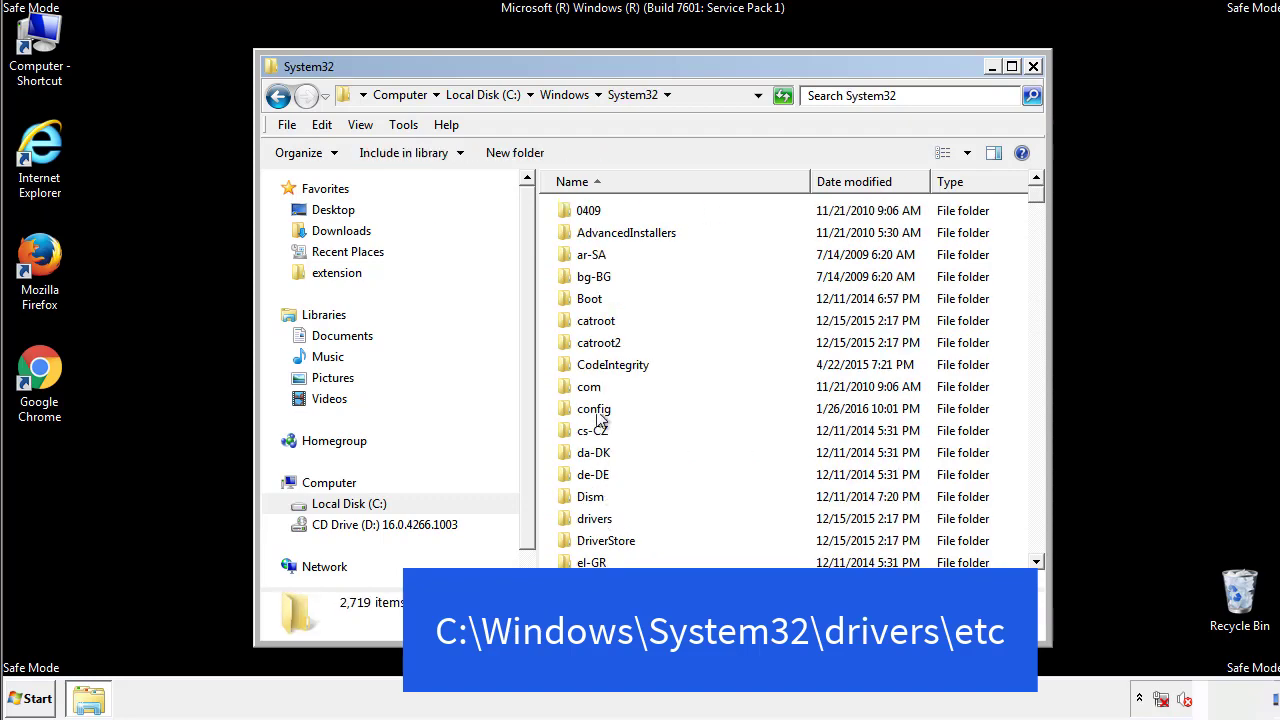
pyautogui.doubleClick(594, 518)
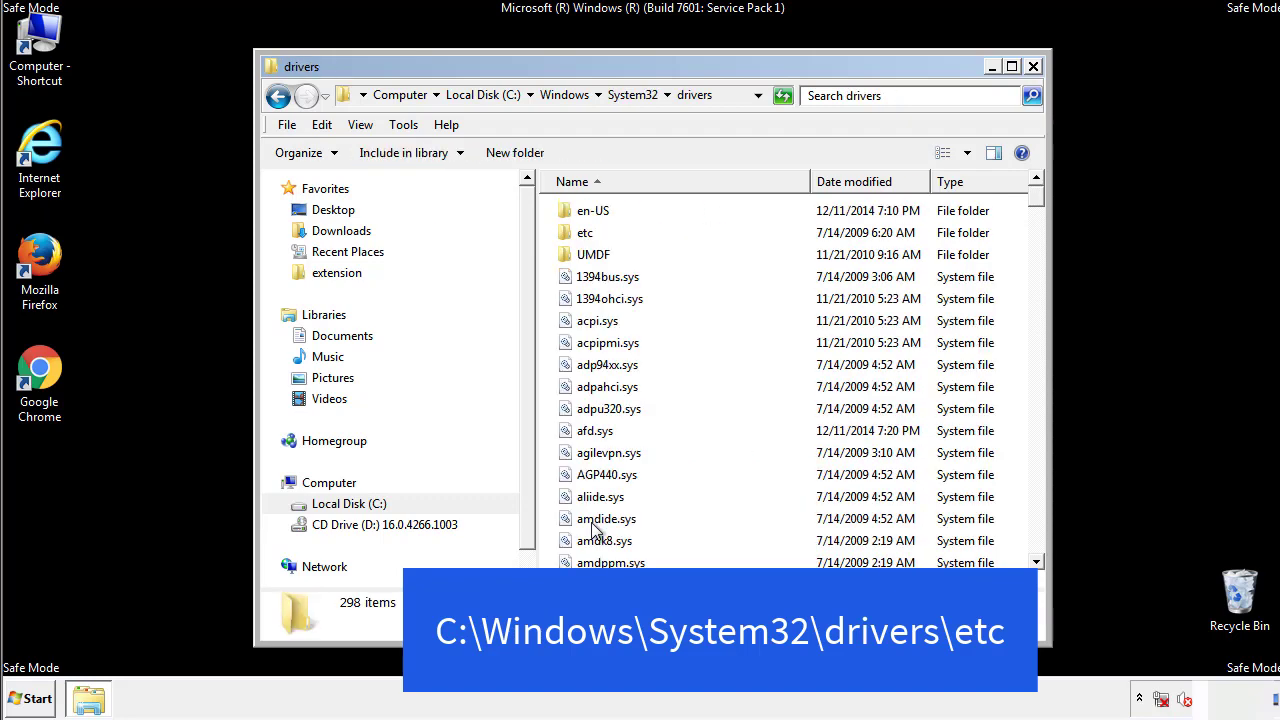
pyautogui.doubleClick(576, 240)
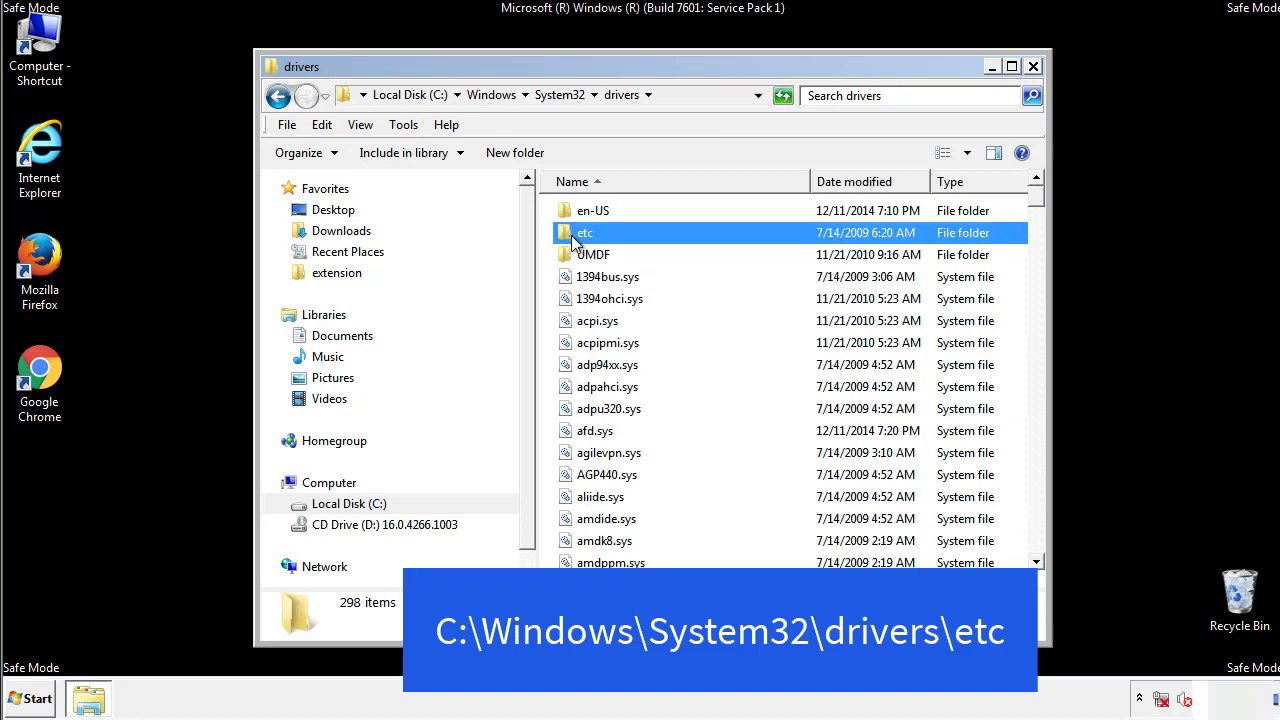
pyautogui.doubleClick(584, 212)
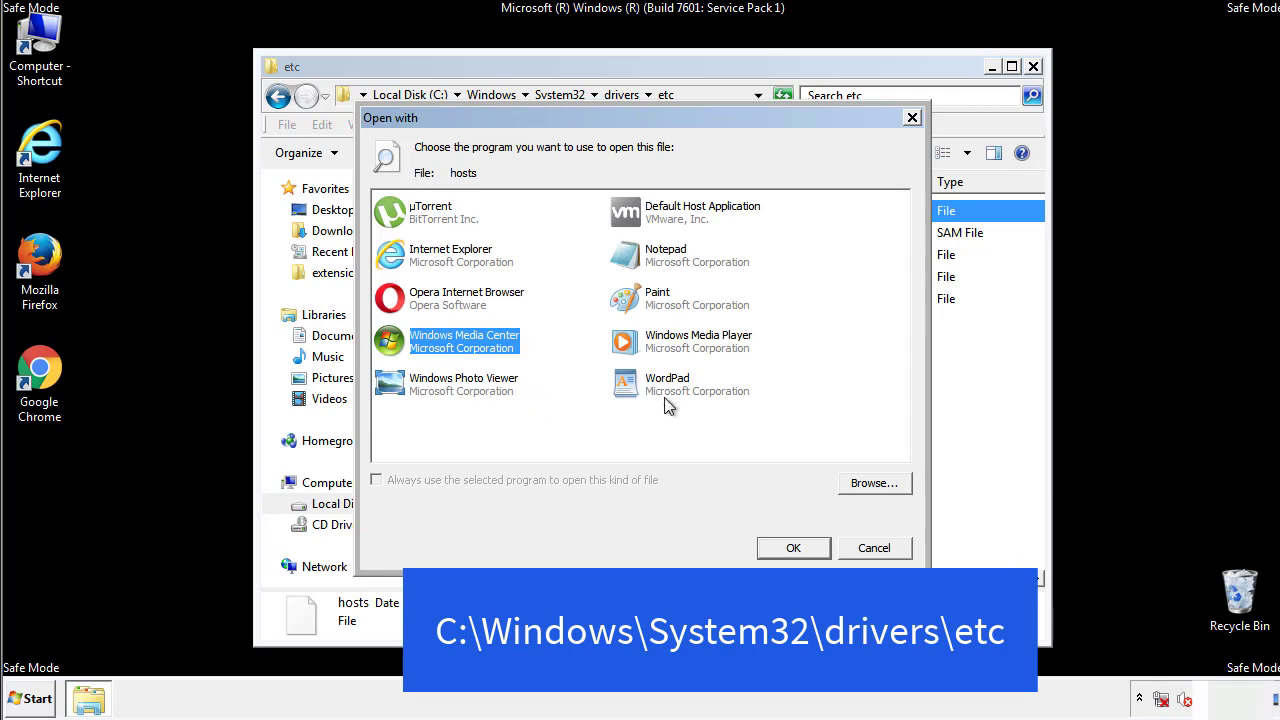
# Step: Open hosts in Notepad, delete its four added host entries, and save it
pyautogui.click(647, 258)
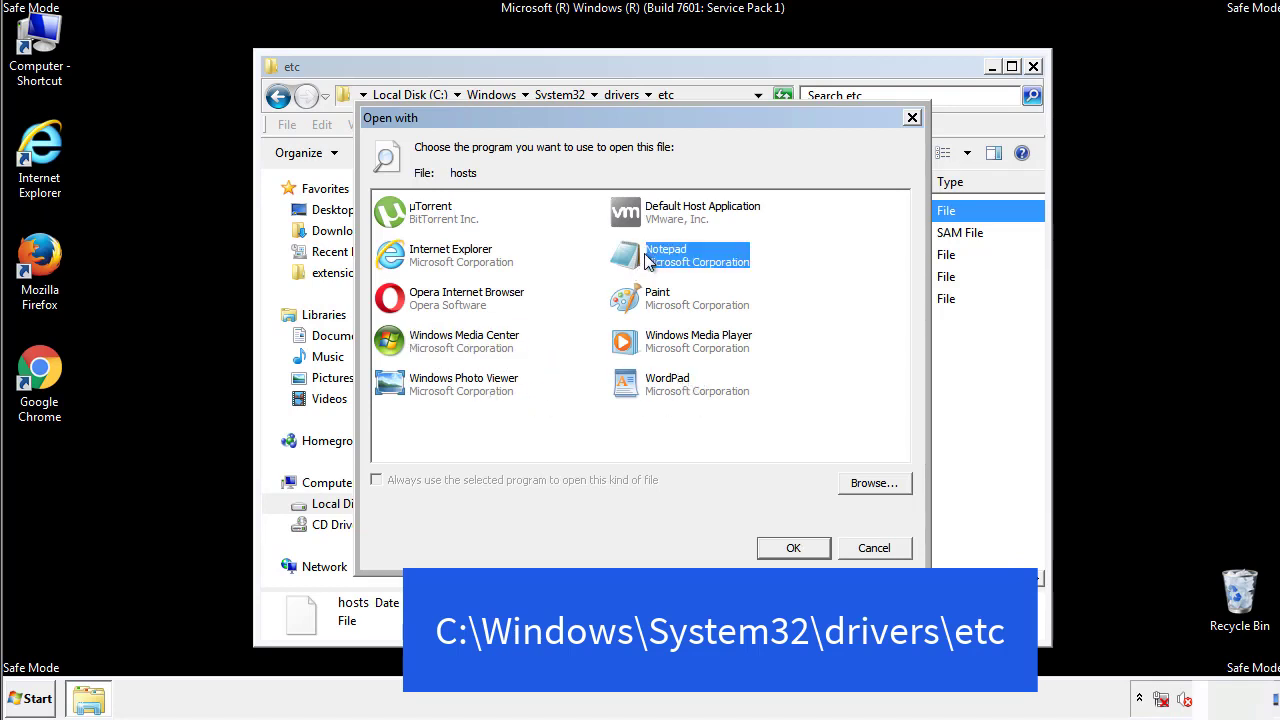
pyautogui.click(791, 548)
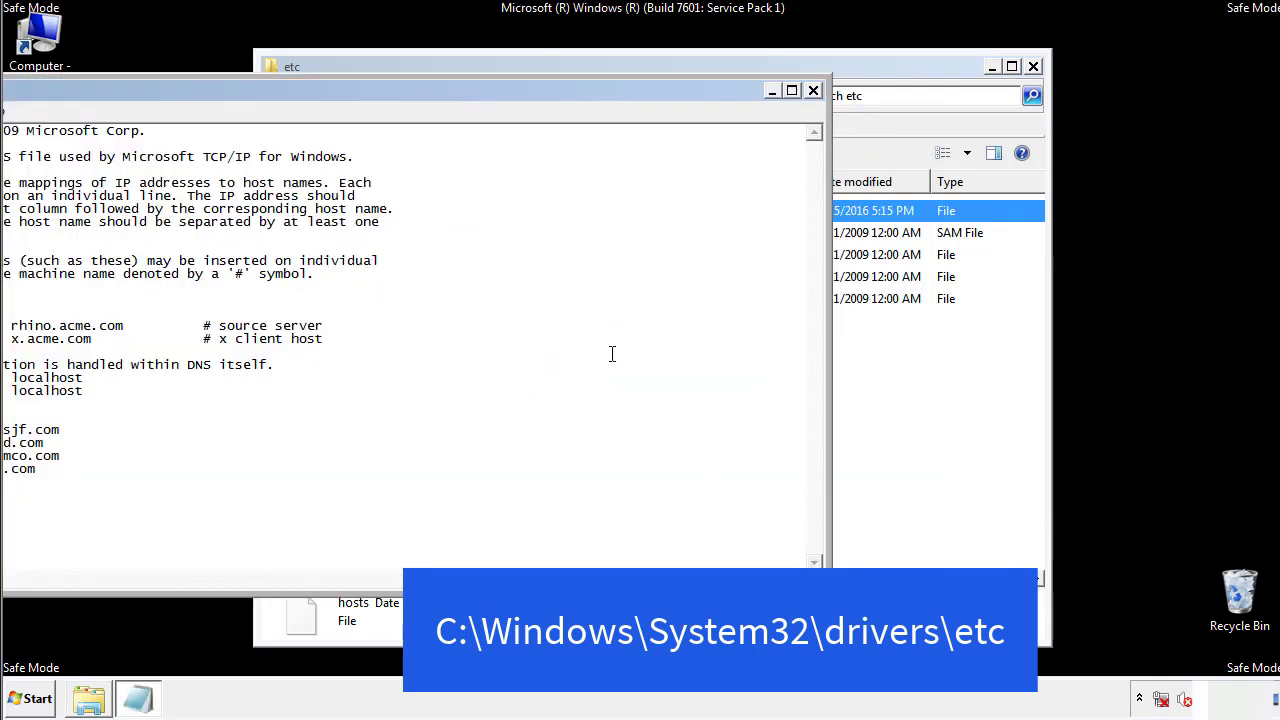
pyautogui.moveTo(523, 92); pyautogui.dragTo(814, 109)
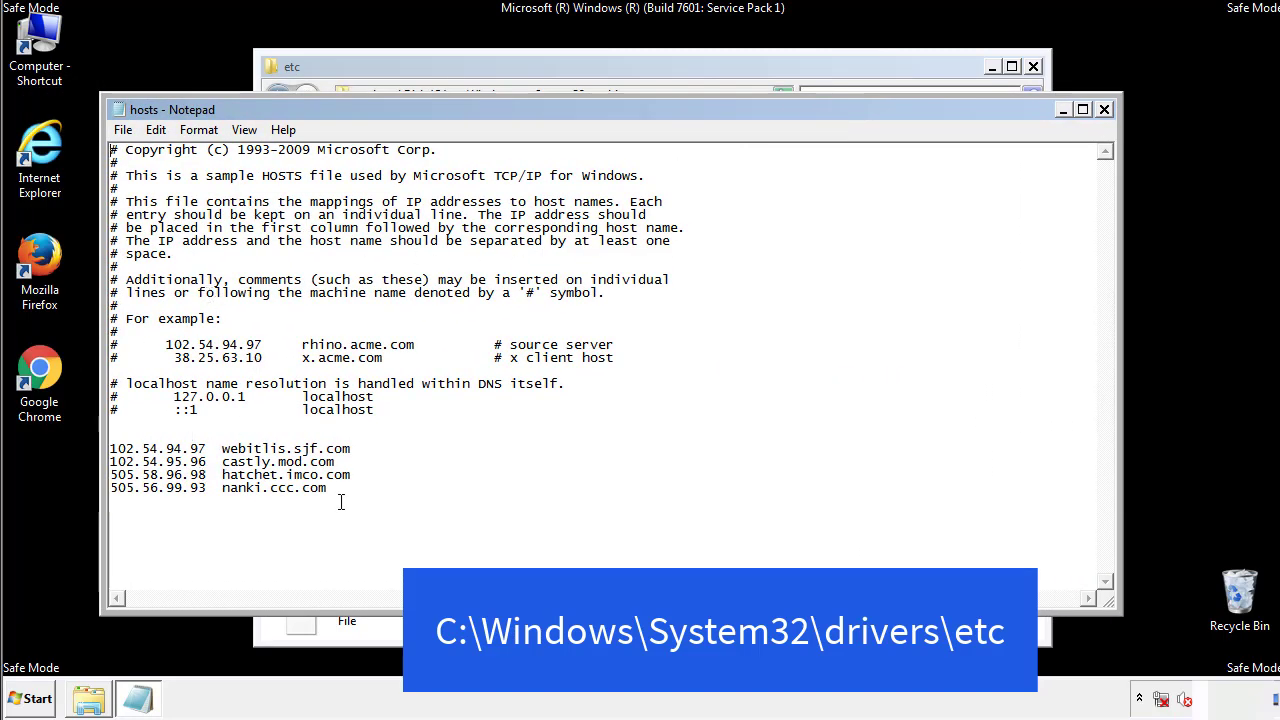
pyautogui.moveTo(359, 489); pyautogui.dragTo(111, 440)
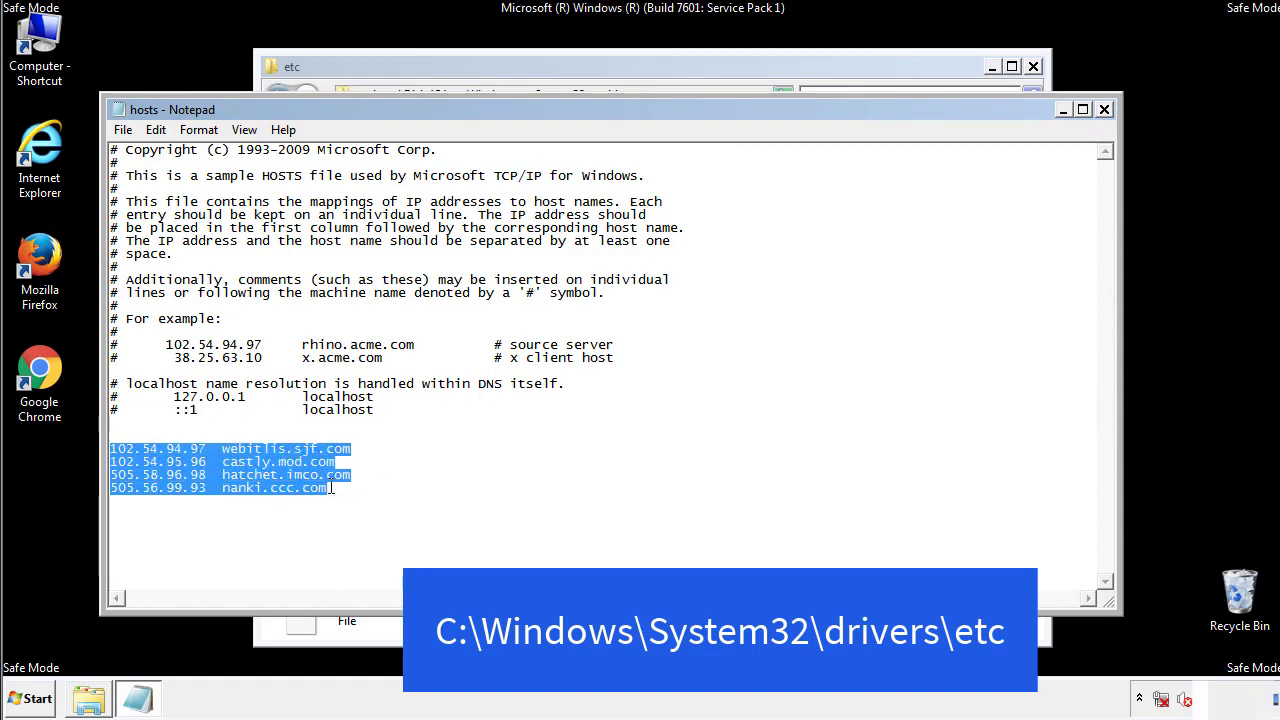
pyautogui.press('Delete')
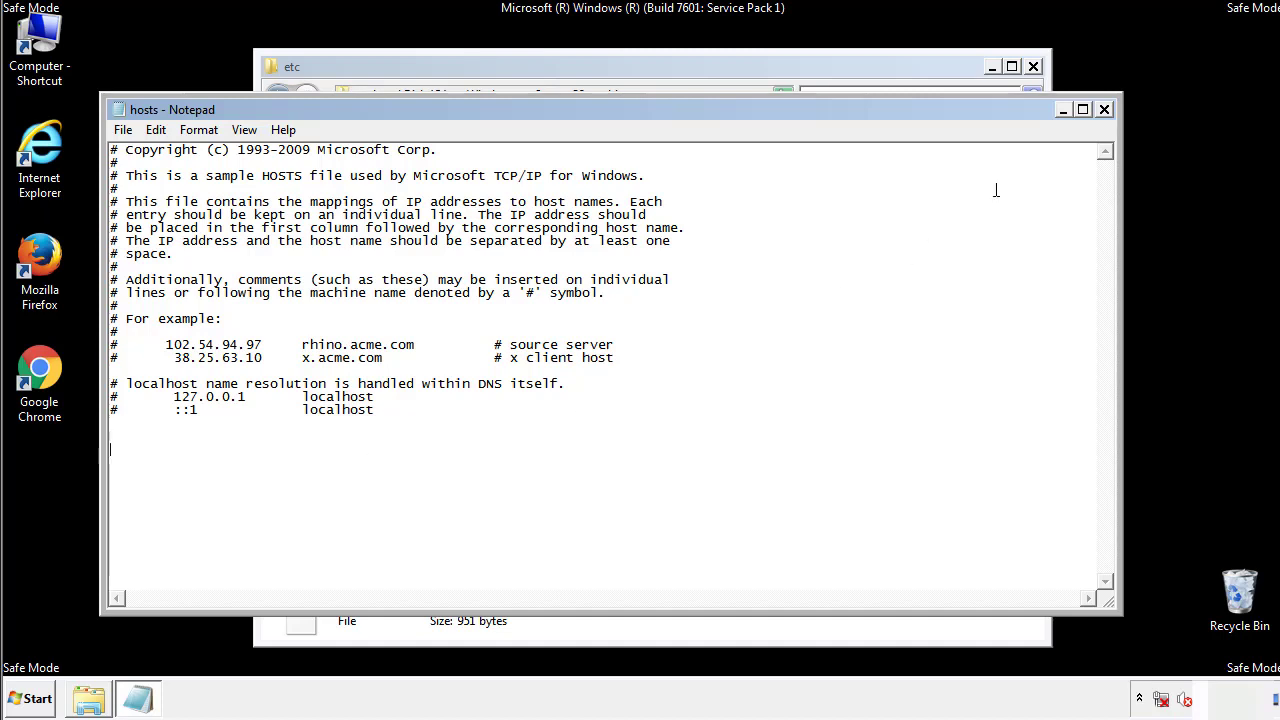
pyautogui.click(1105, 110)
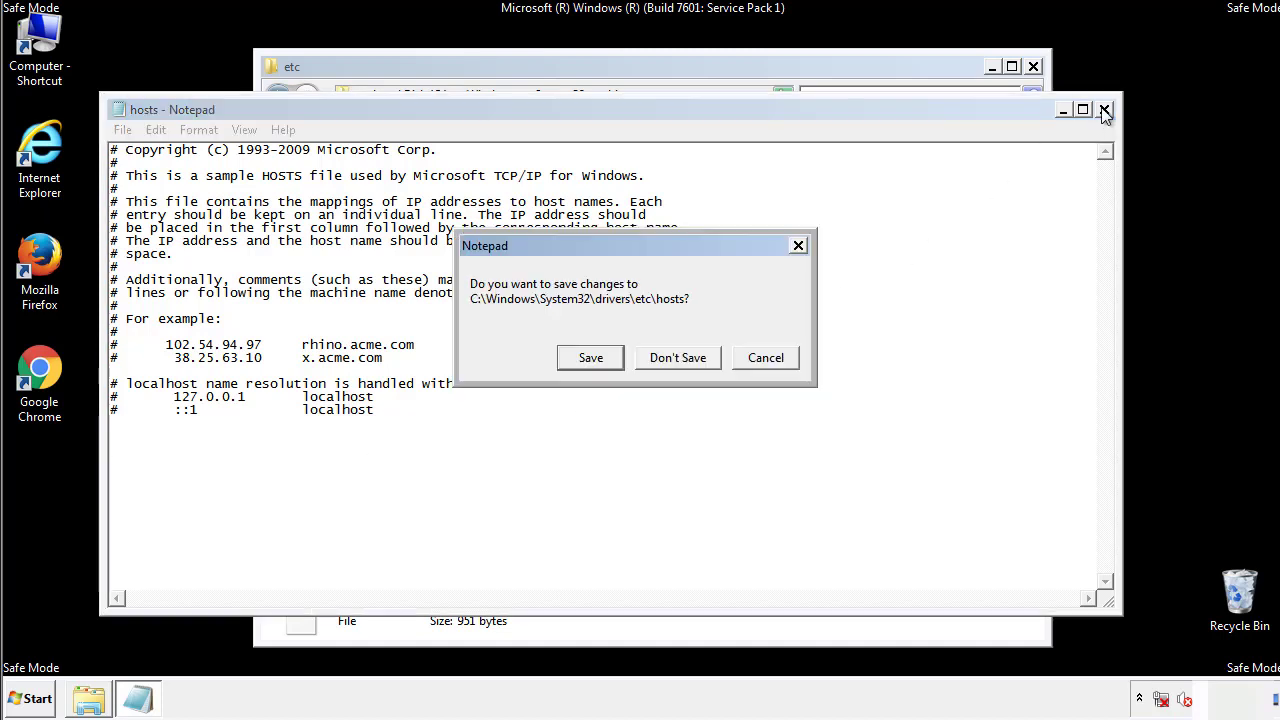
pyautogui.click(564, 366)
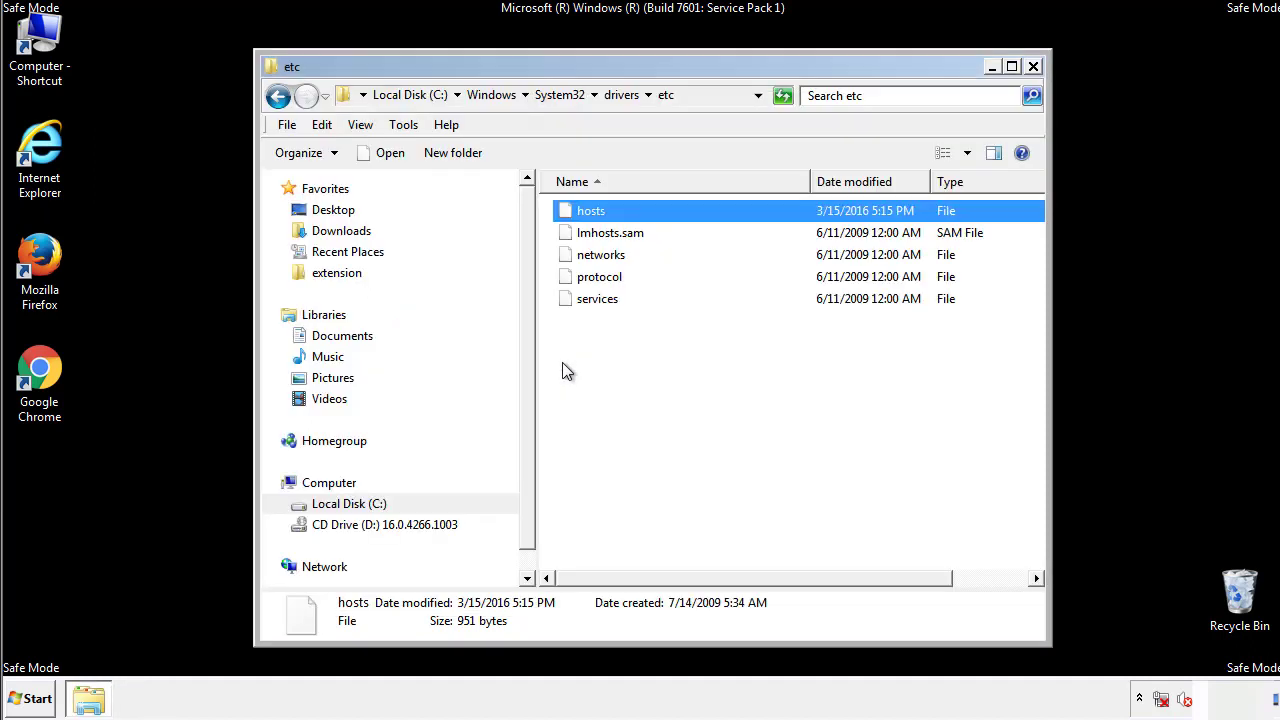
pyautogui.click(1033, 66)
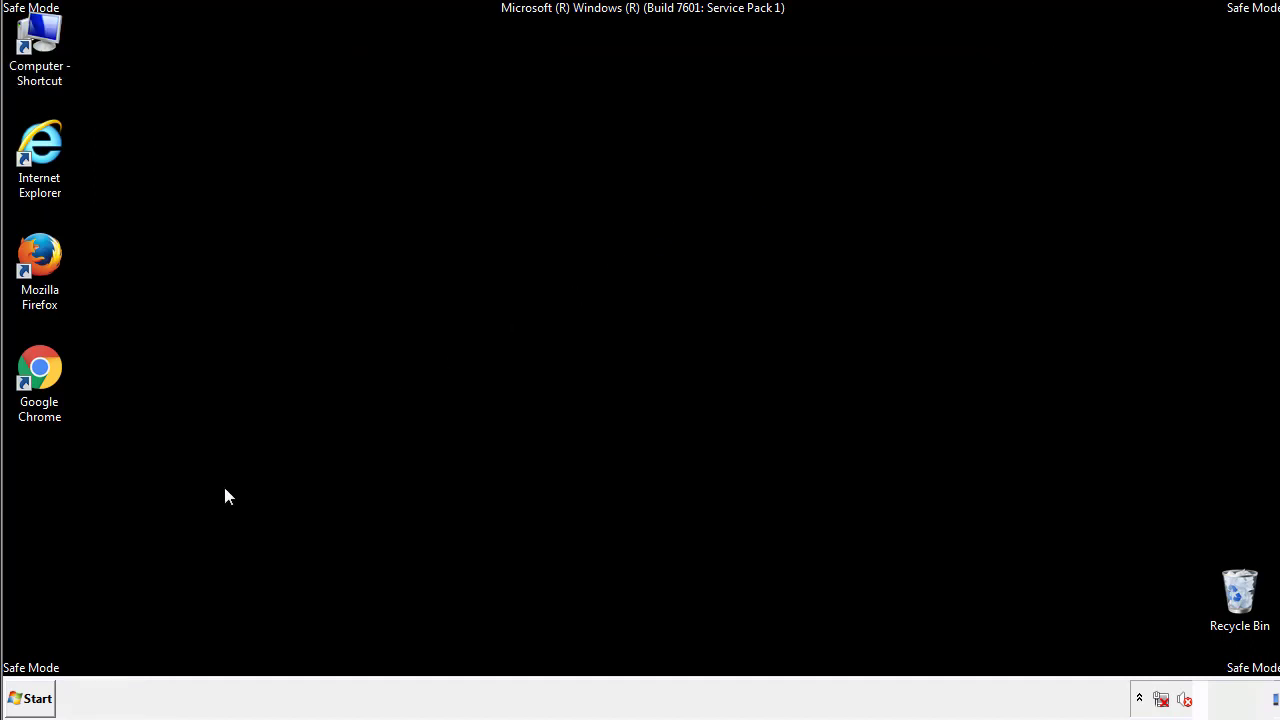
# Step: Open the Startup folder from All Programs in an Explorer window
pyautogui.click(30, 698)
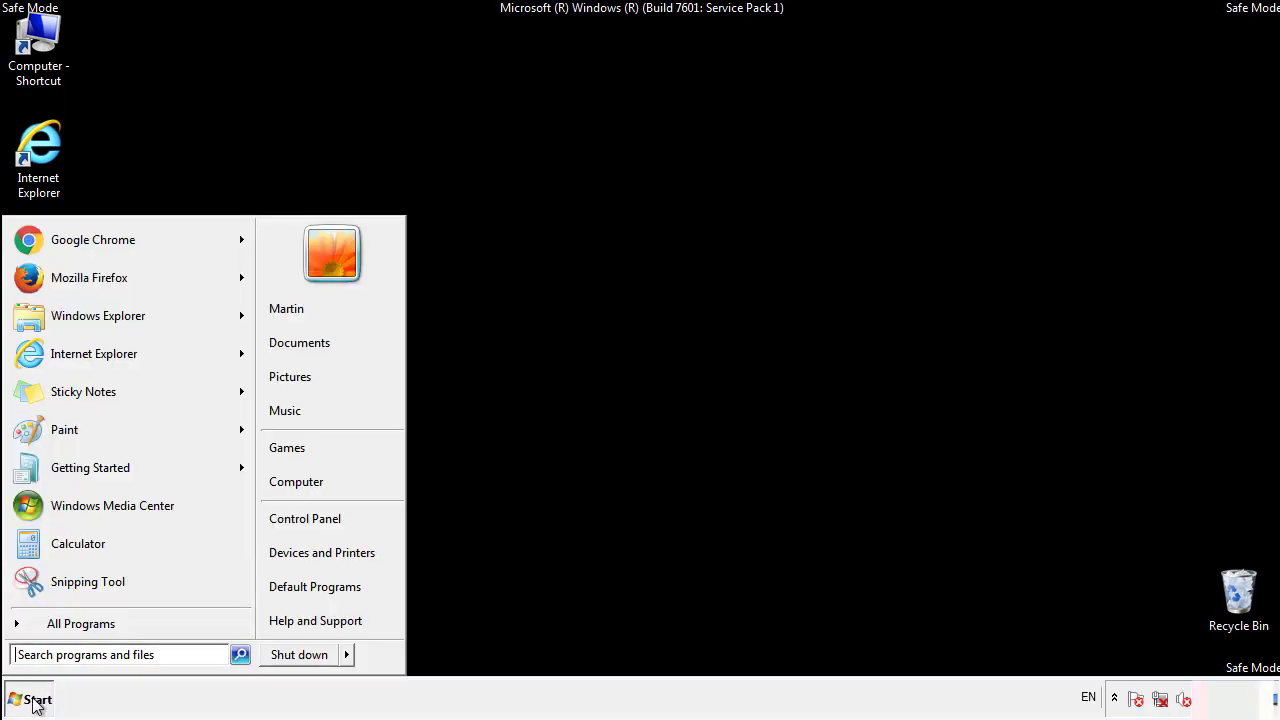
pyautogui.click(56, 630)
pyautogui.rightClick(49, 550)
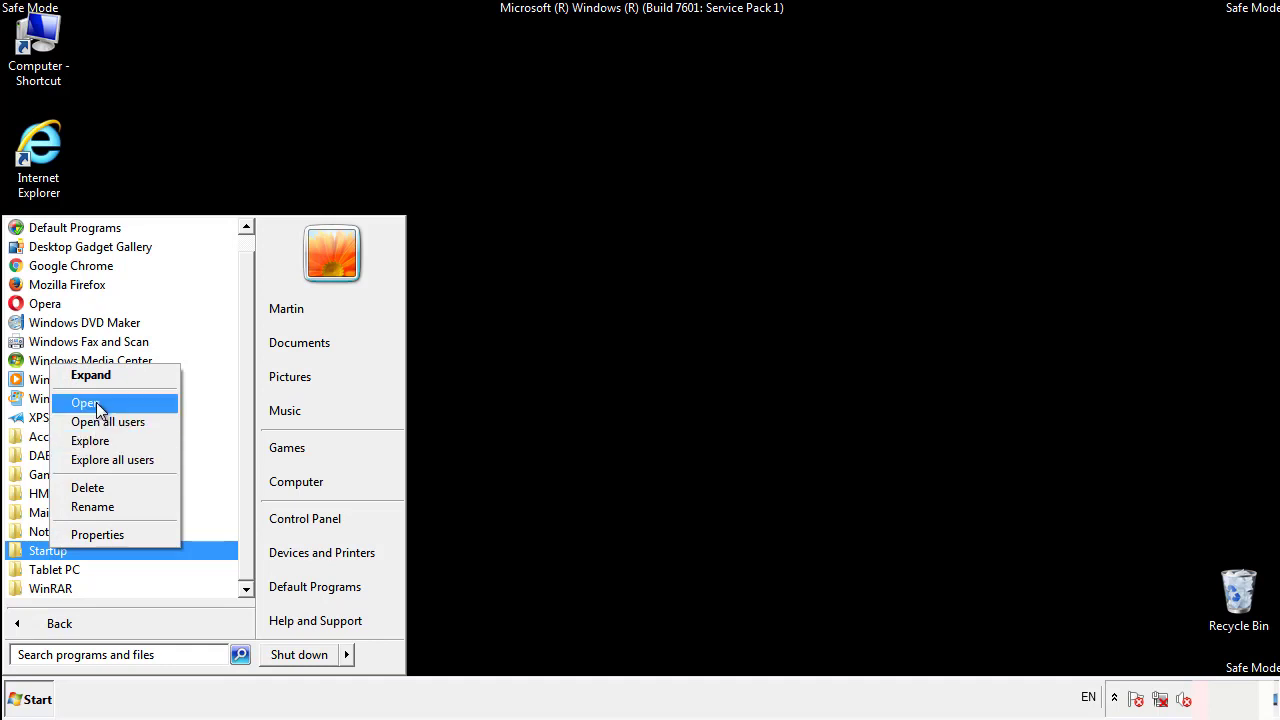
pyautogui.click(98, 403)
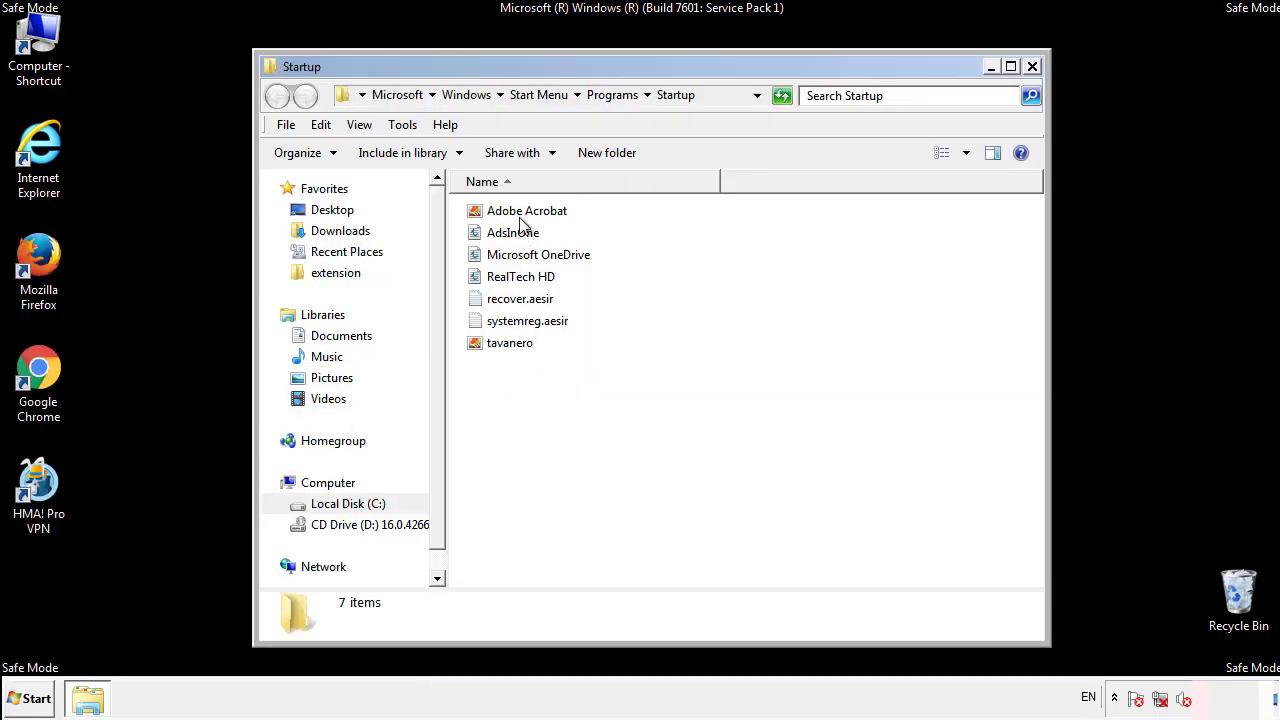
# Step: Delete AdsInOne, recover.aesir, systemreg.aesir and tavanero from the Startup folder
pyautogui.click(522, 236)
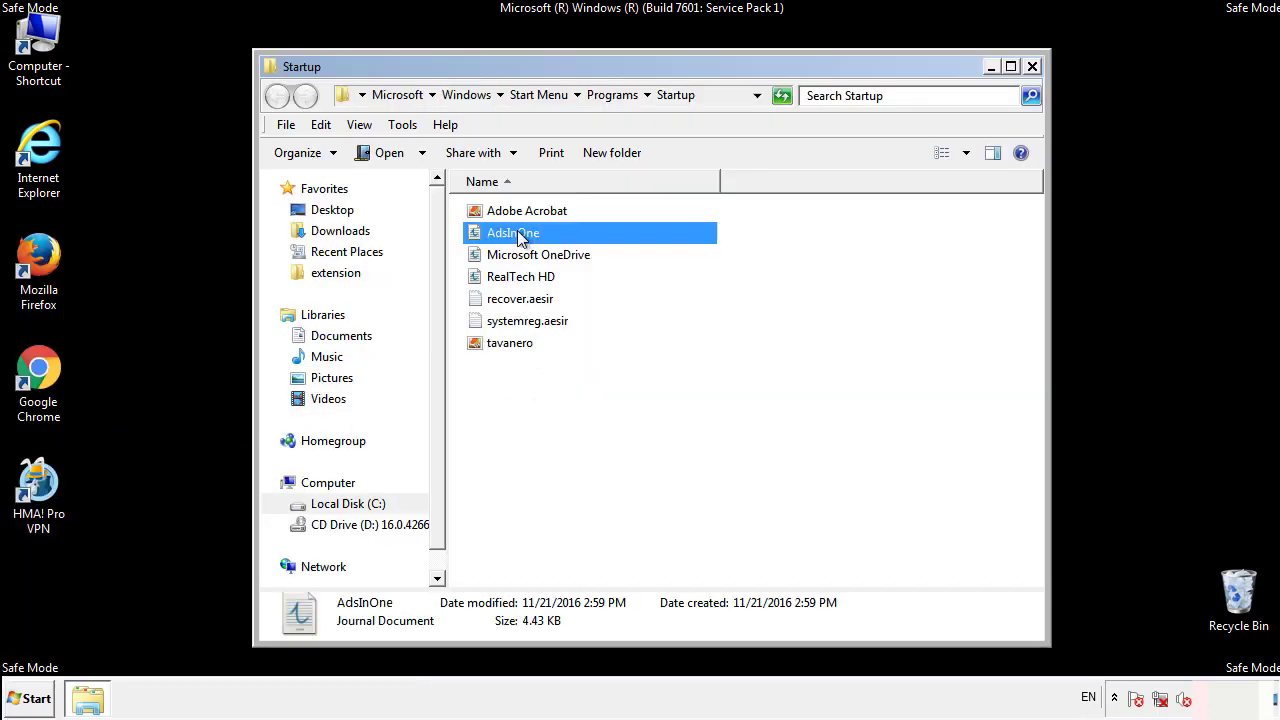
pyautogui.keyDown('ctrl'); pyautogui.click(525, 299); pyautogui.keyUp('ctrl')
pyautogui.keyDown('ctrl'); pyautogui.click(530, 321); pyautogui.keyUp('ctrl')
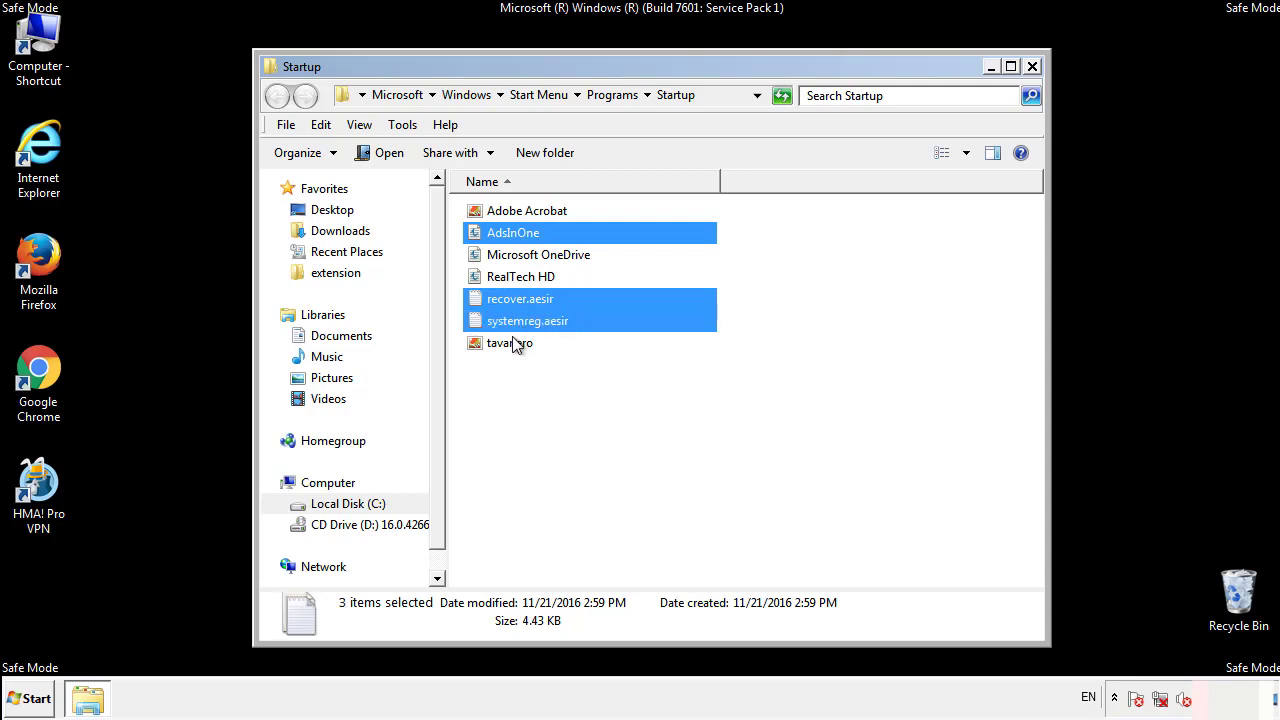
pyautogui.keyDown('ctrl'); pyautogui.click(511, 341); pyautogui.keyUp('ctrl')
pyautogui.rightClick(506, 344)
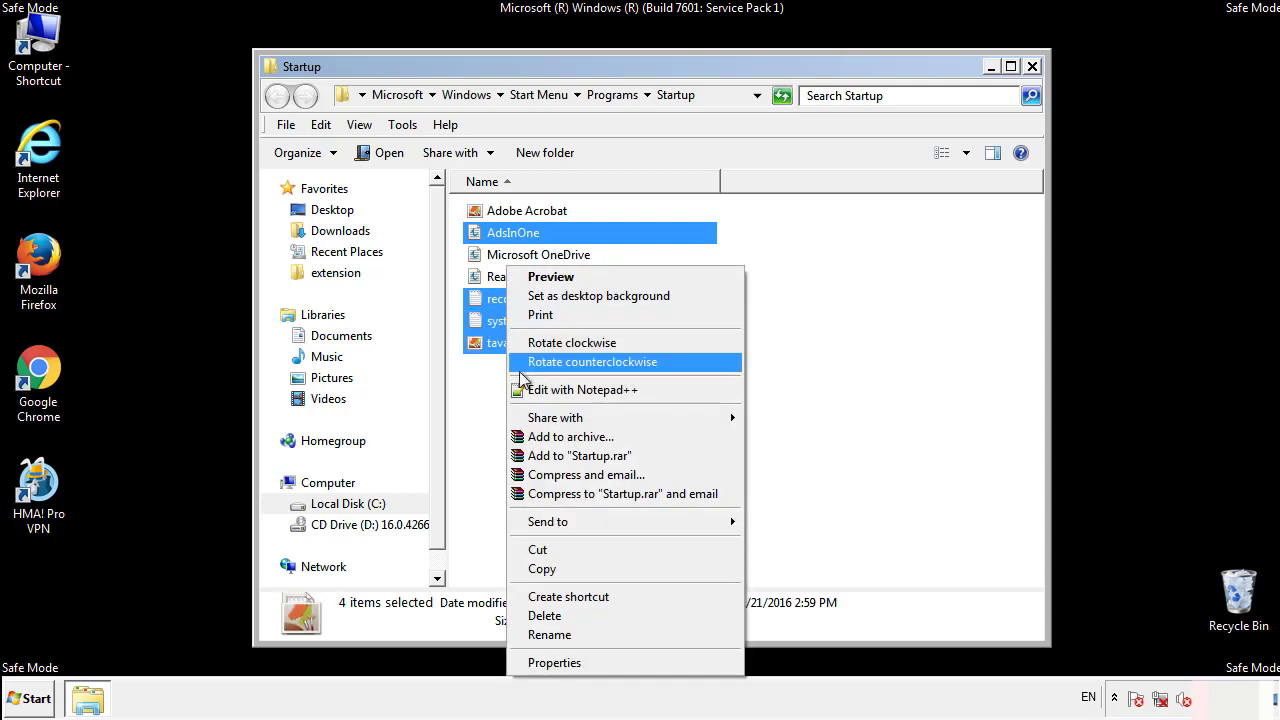
pyautogui.click(544, 615)
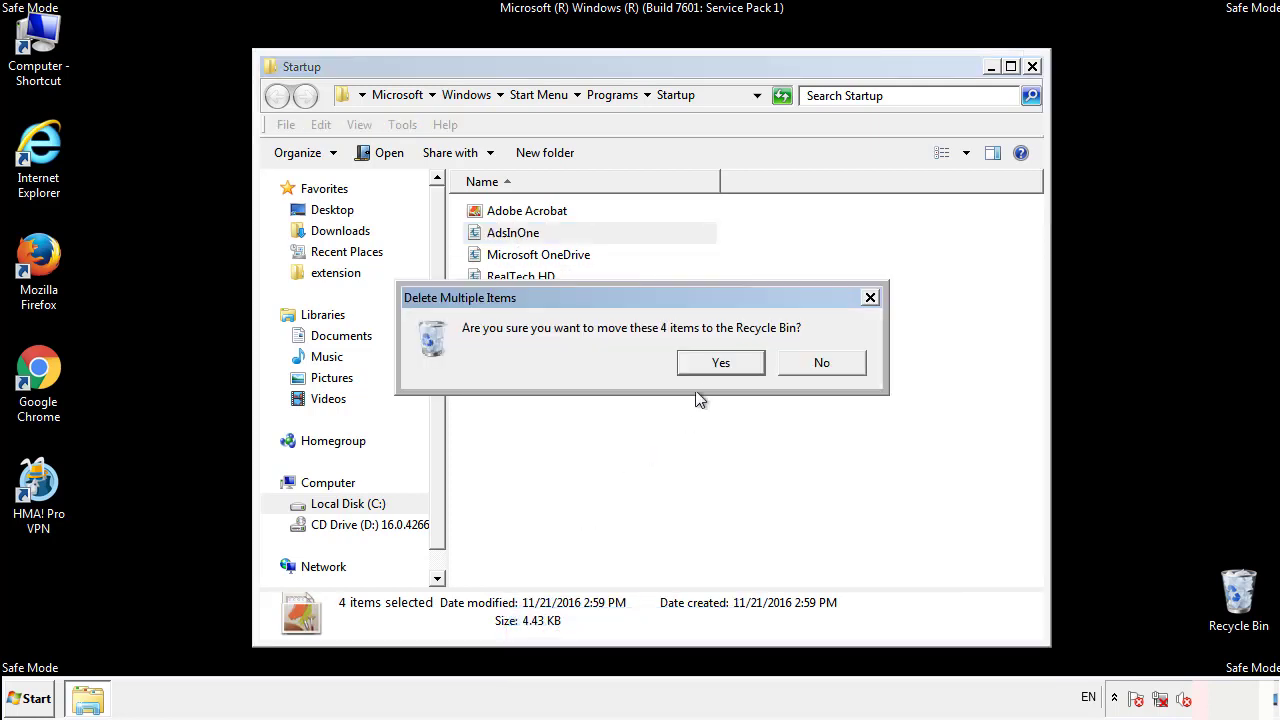
pyautogui.click(709, 363)
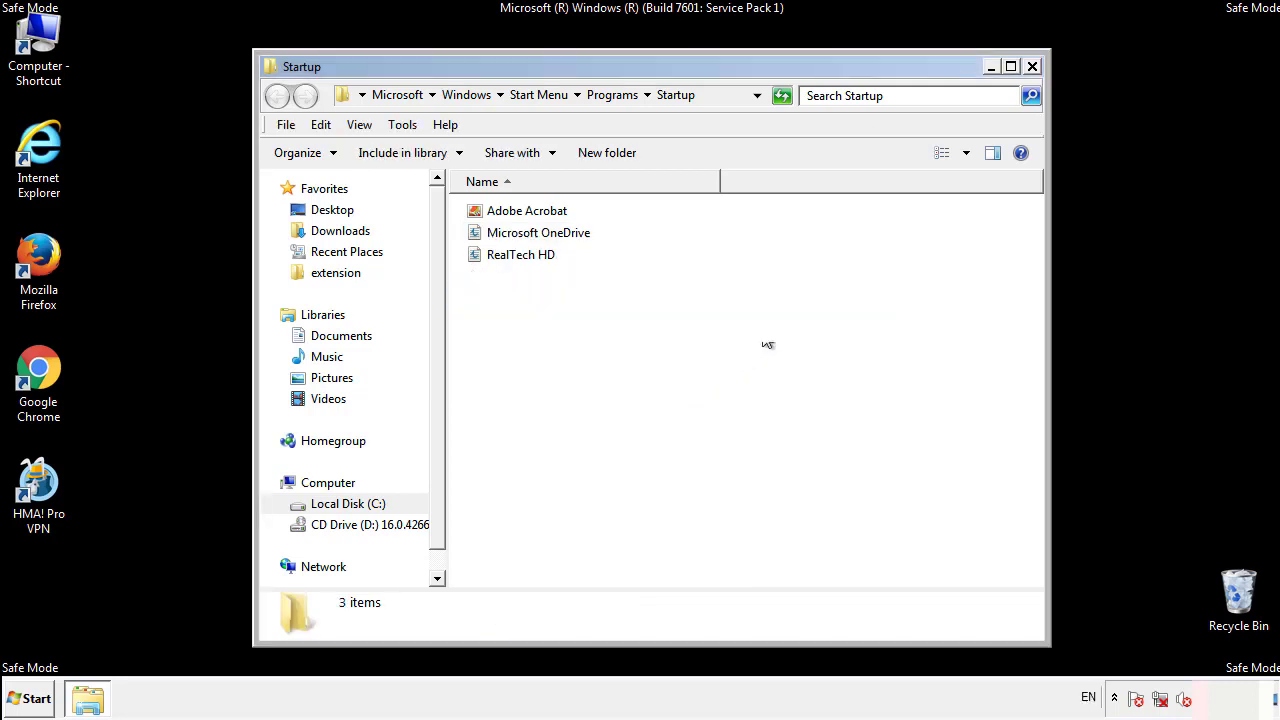
pyautogui.click(1033, 67)
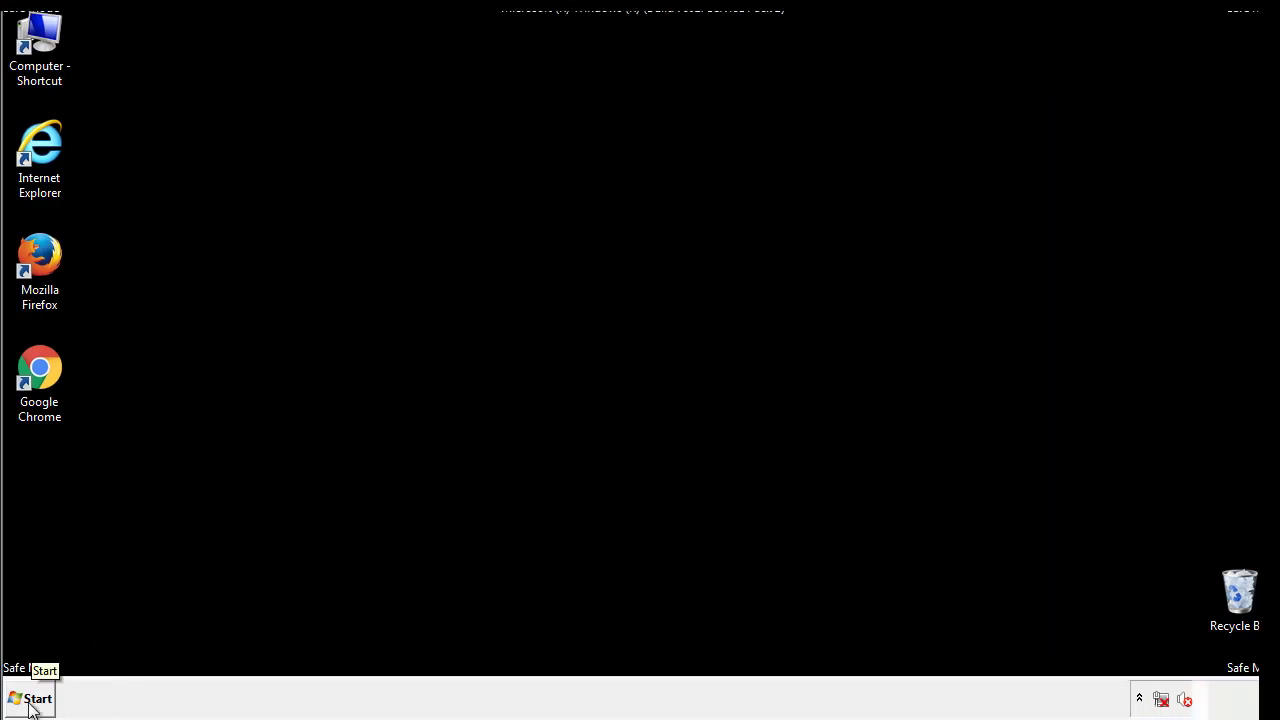
# Step: Launch Registry Editor with a regedit Start search
pyautogui.click(31, 700)
pyautogui.write('reged')
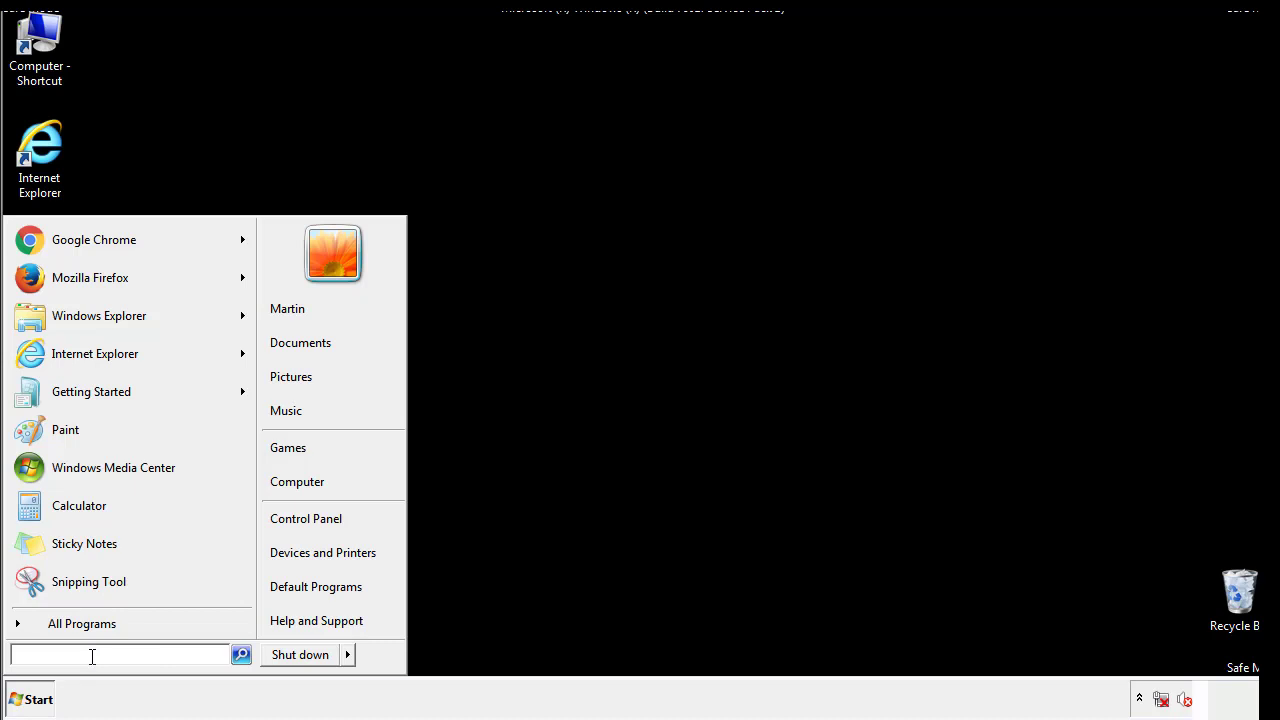
pyautogui.write('it')
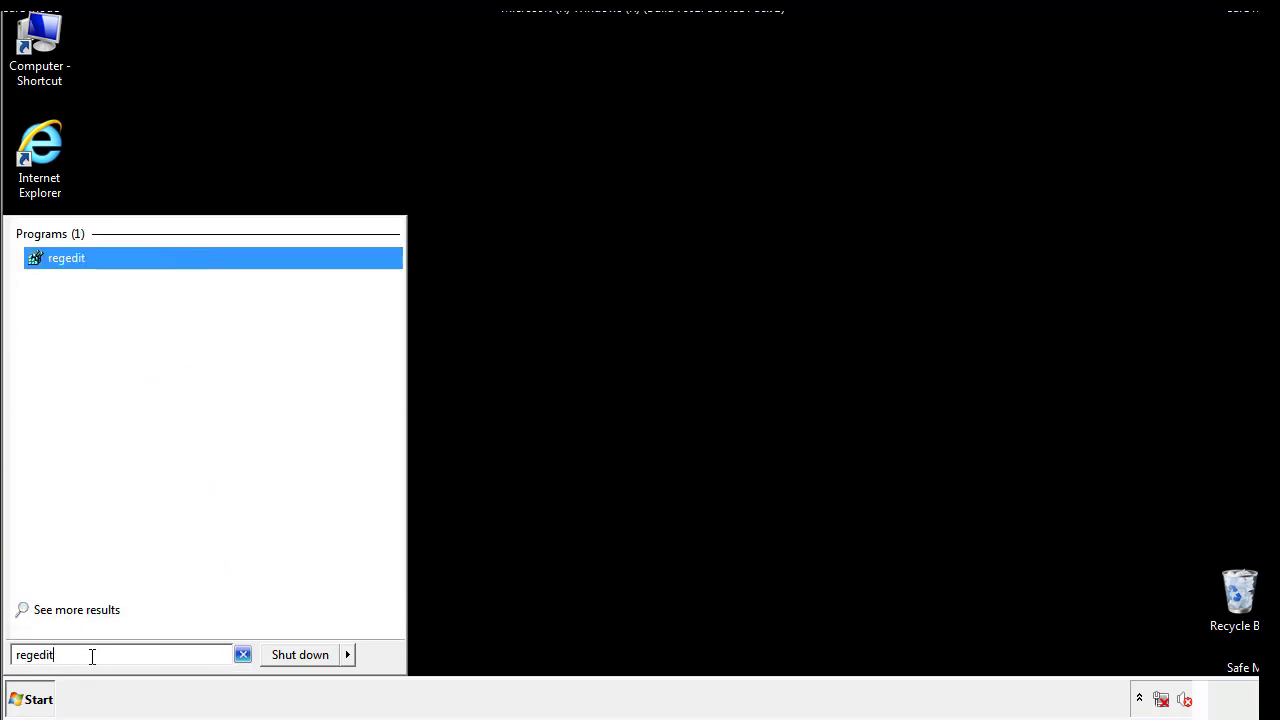
pyautogui.press('Return')
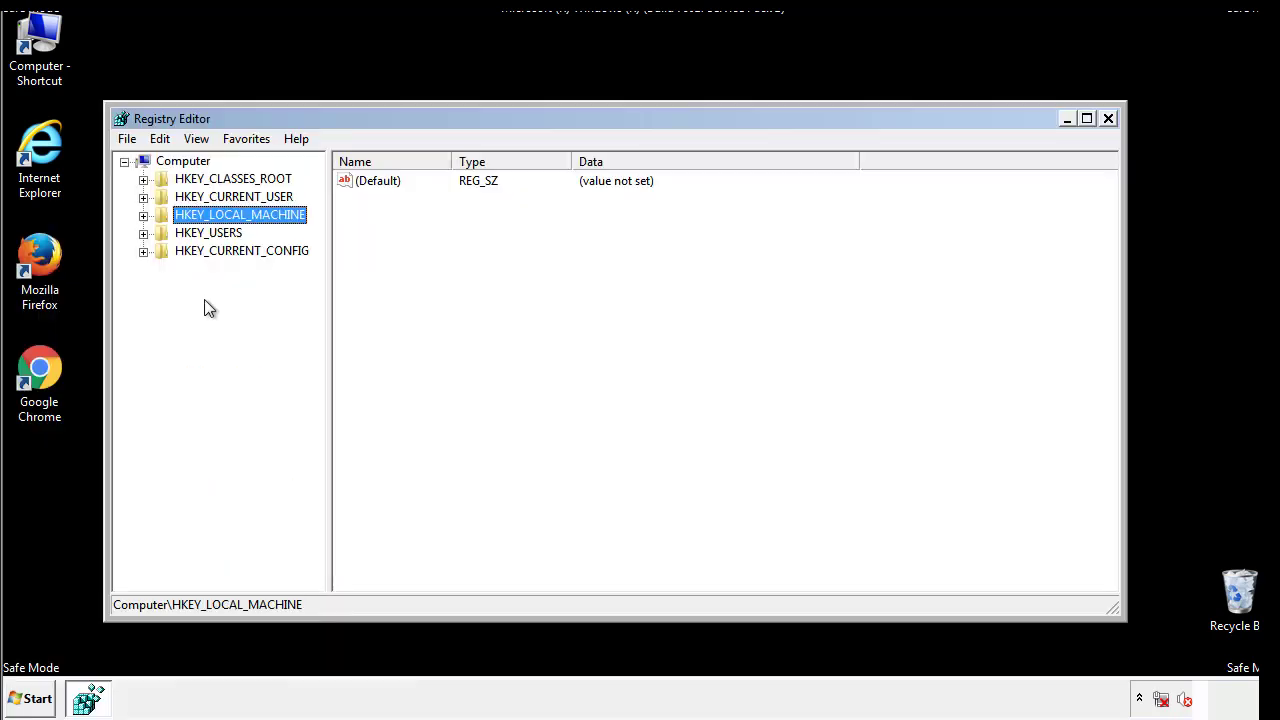
# Step: Expand HKEY_LOCAL_MACHINE\SOFTWARE\Microsoft\Windows\CurrentVersion to reveal its Run key
pyautogui.click(143, 216)
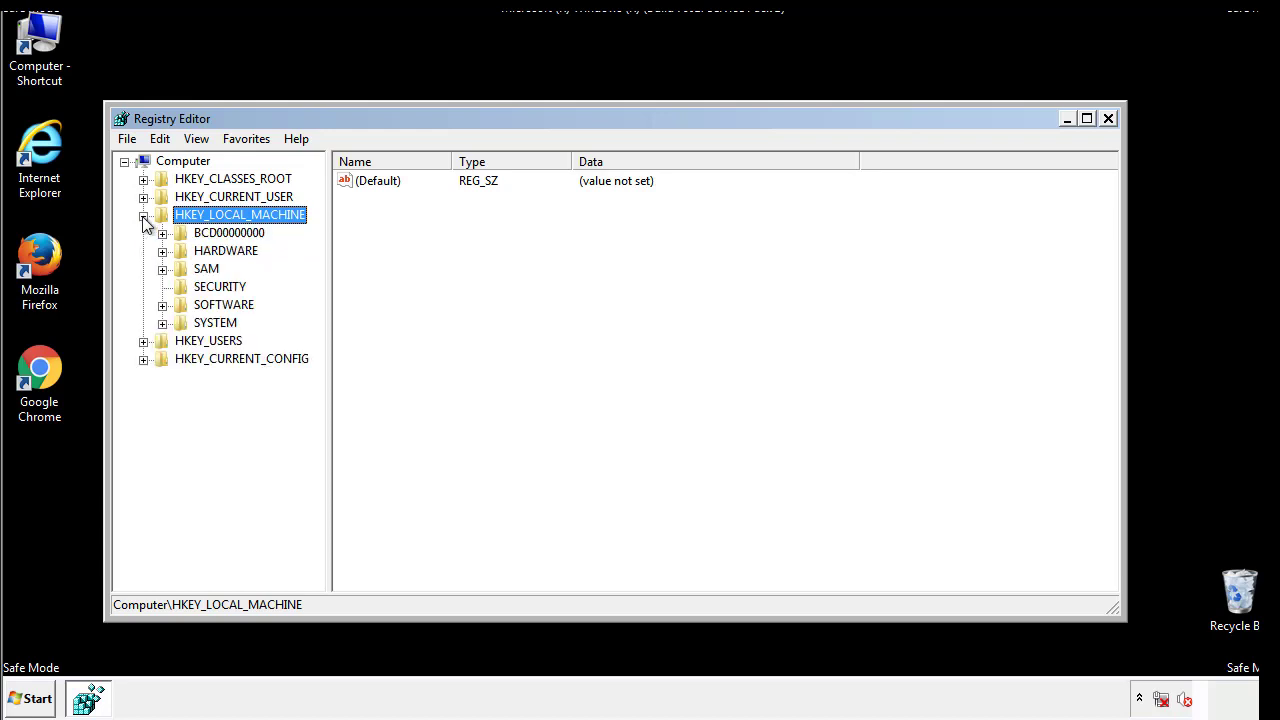
pyautogui.click(162, 305)
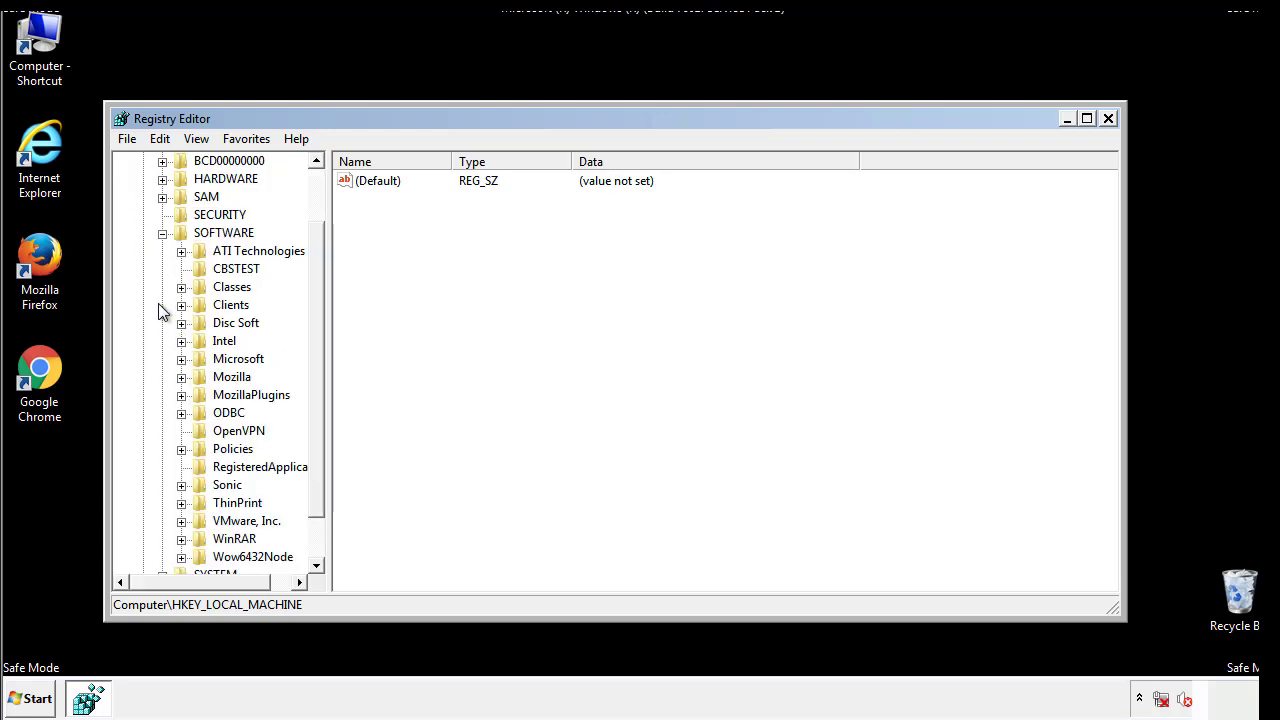
pyautogui.scroll(-1, 318, 298)
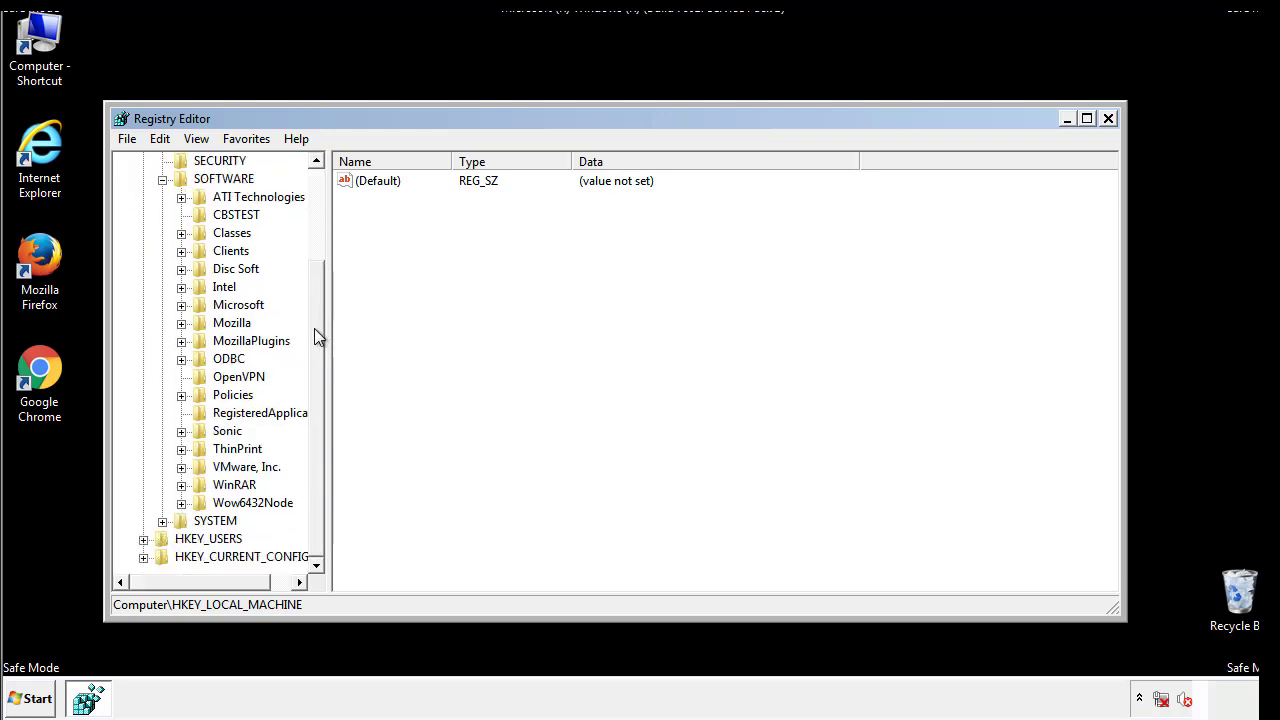
pyautogui.click(181, 306)
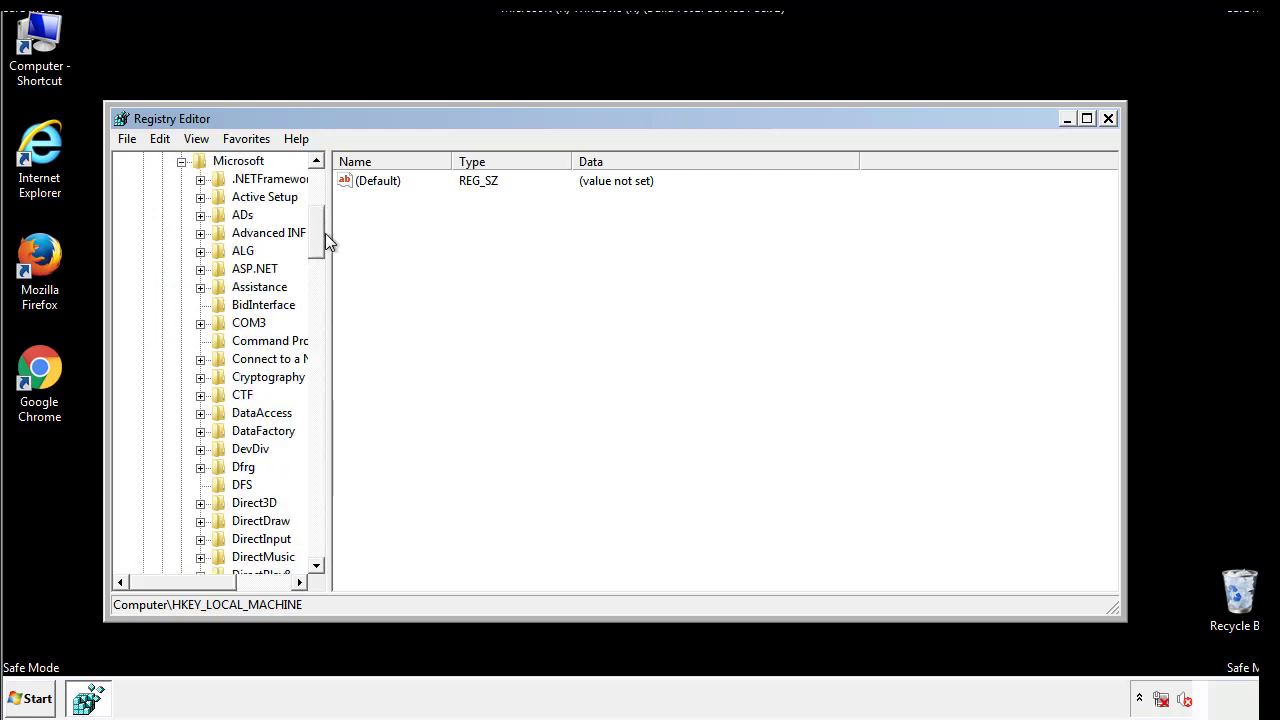
pyautogui.moveTo(317, 251); pyautogui.dragTo(318, 515)
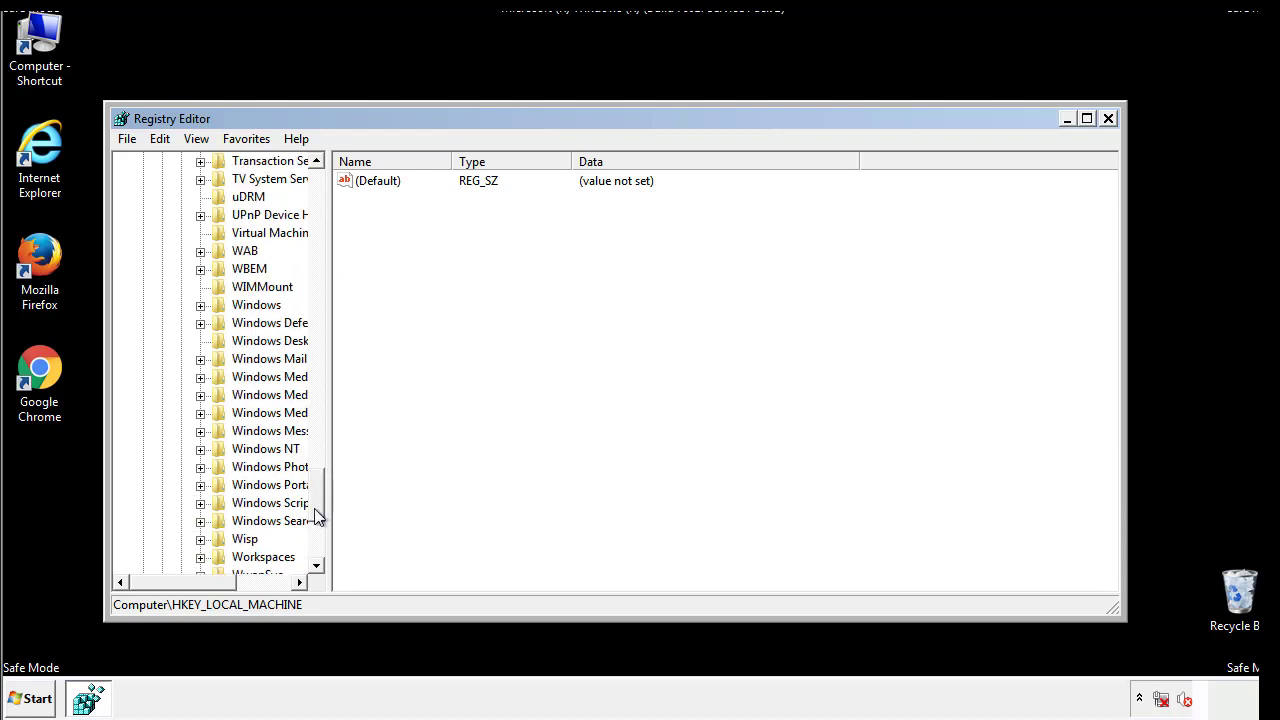
pyautogui.click(201, 306)
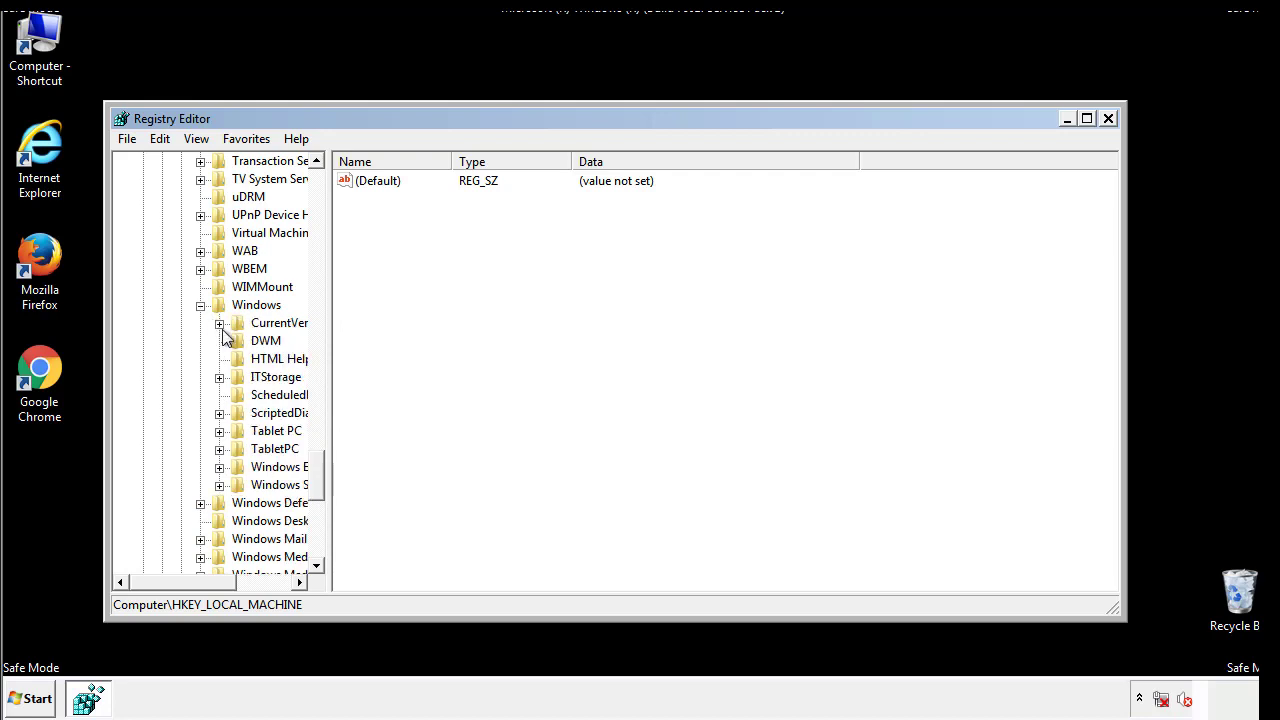
pyautogui.moveTo(175, 585); pyautogui.dragTo(203, 587)
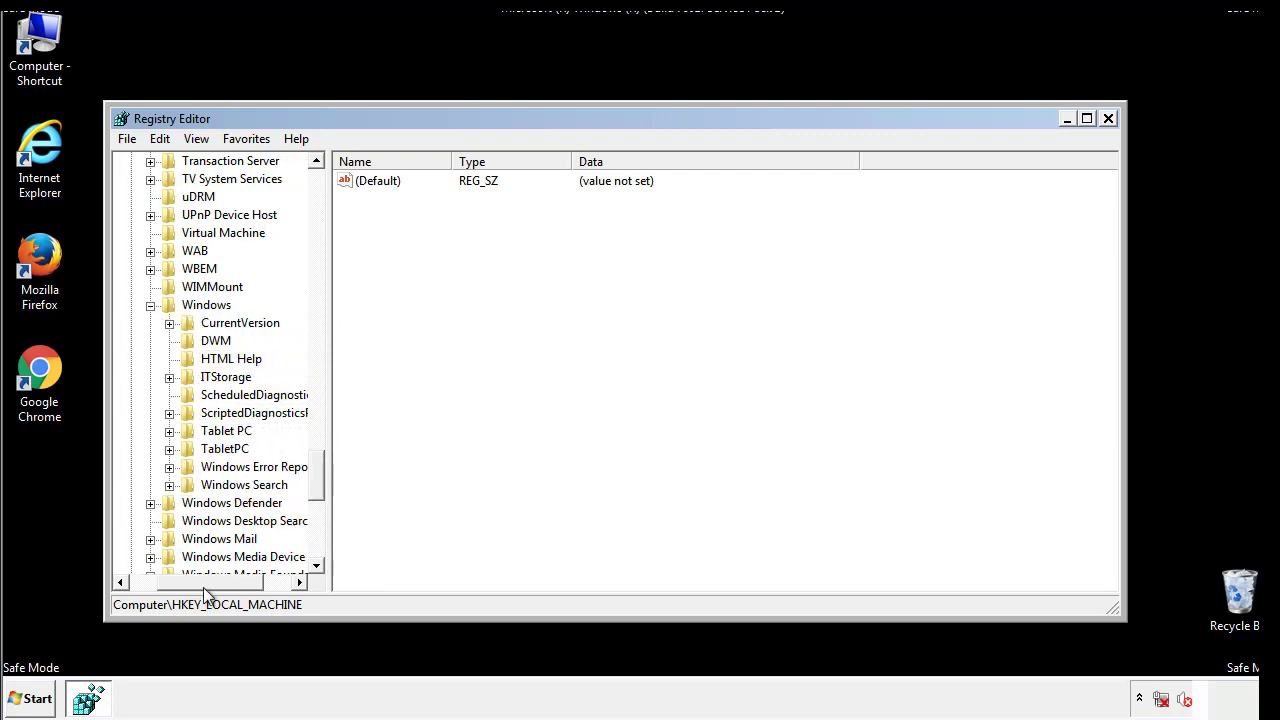
pyautogui.click(165, 323)
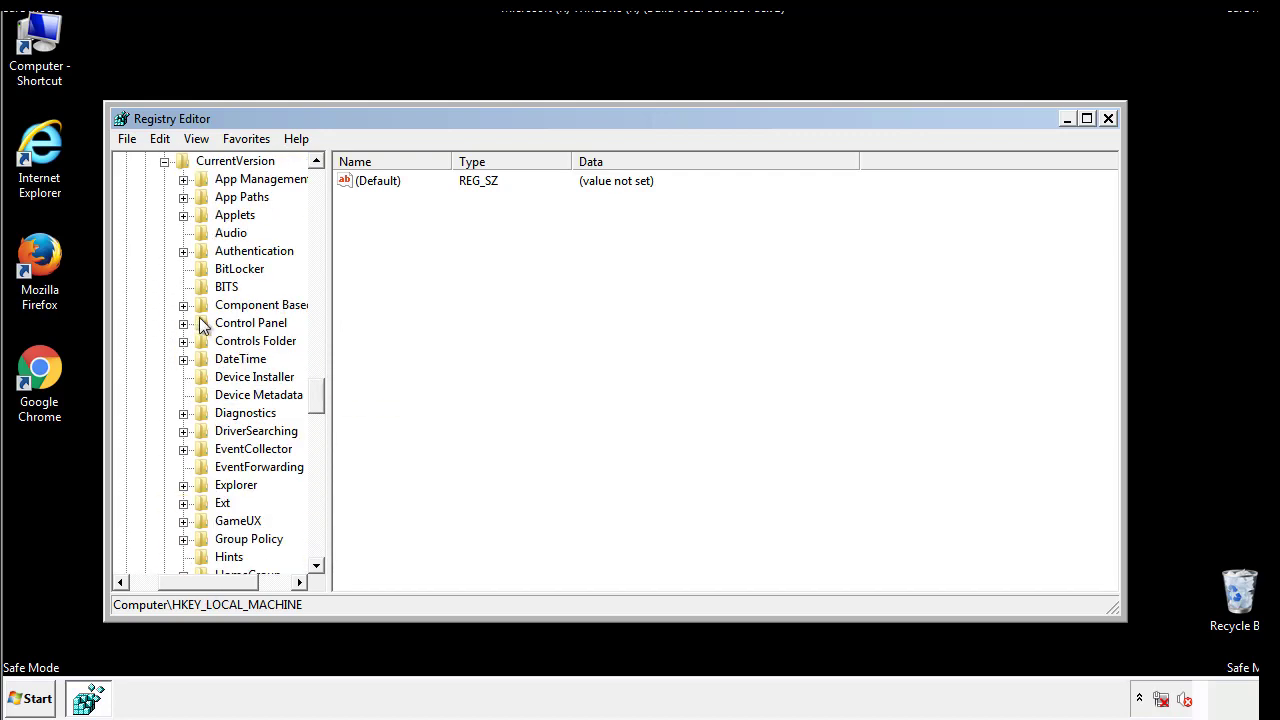
pyautogui.moveTo(322, 400); pyautogui.dragTo(320, 457)
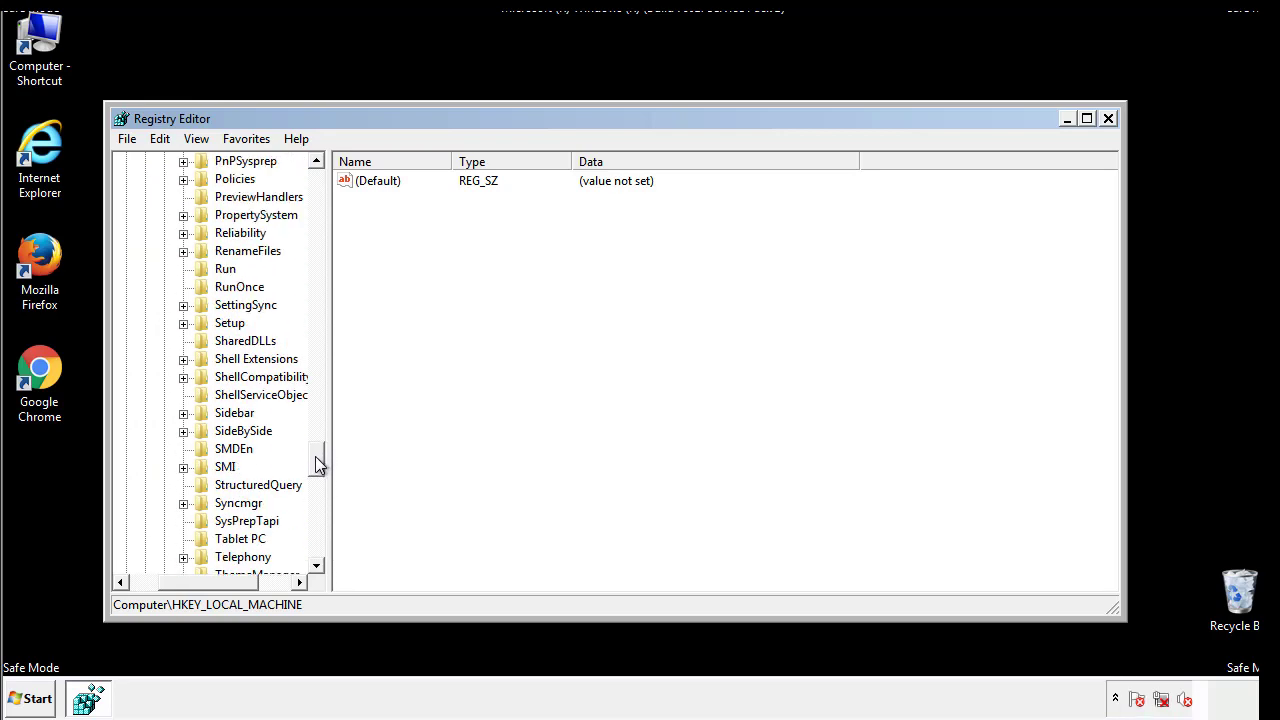
# Step: Delete the tappi.loc value from HKLM's CurrentVersion\Run key
pyautogui.click(207, 268)
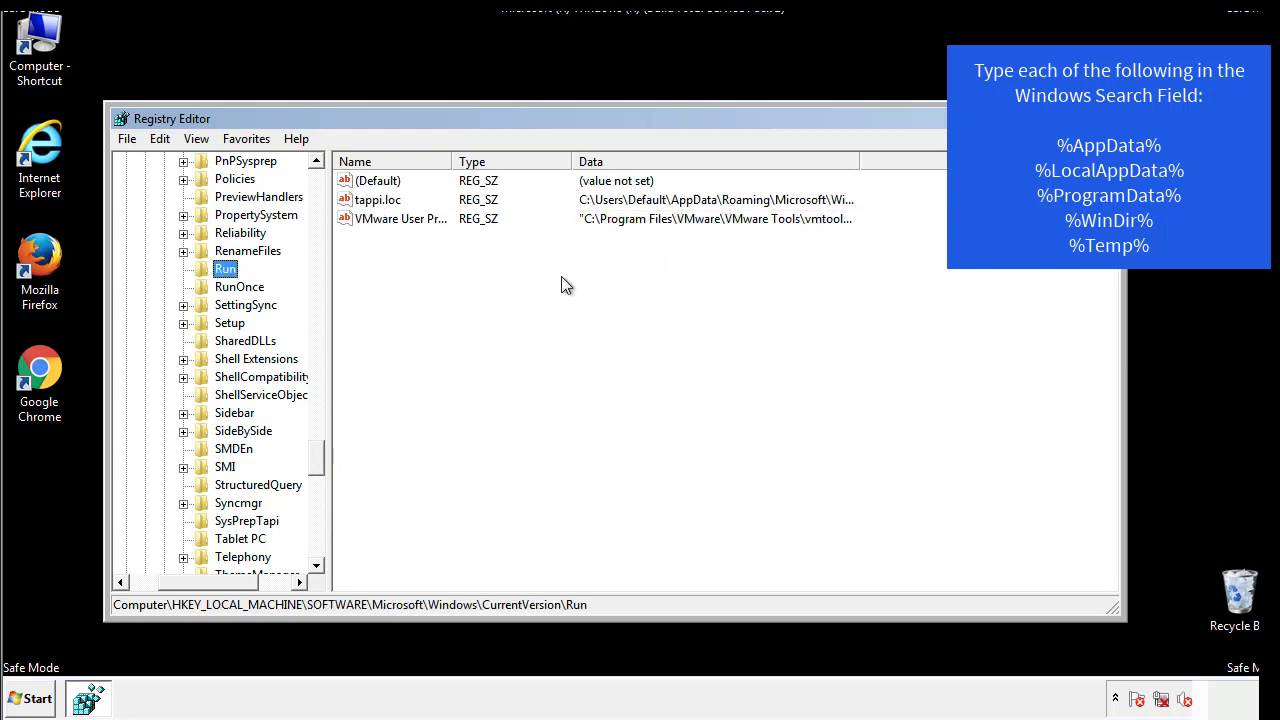
pyautogui.click(380, 210)
pyautogui.rightClick(371, 203)
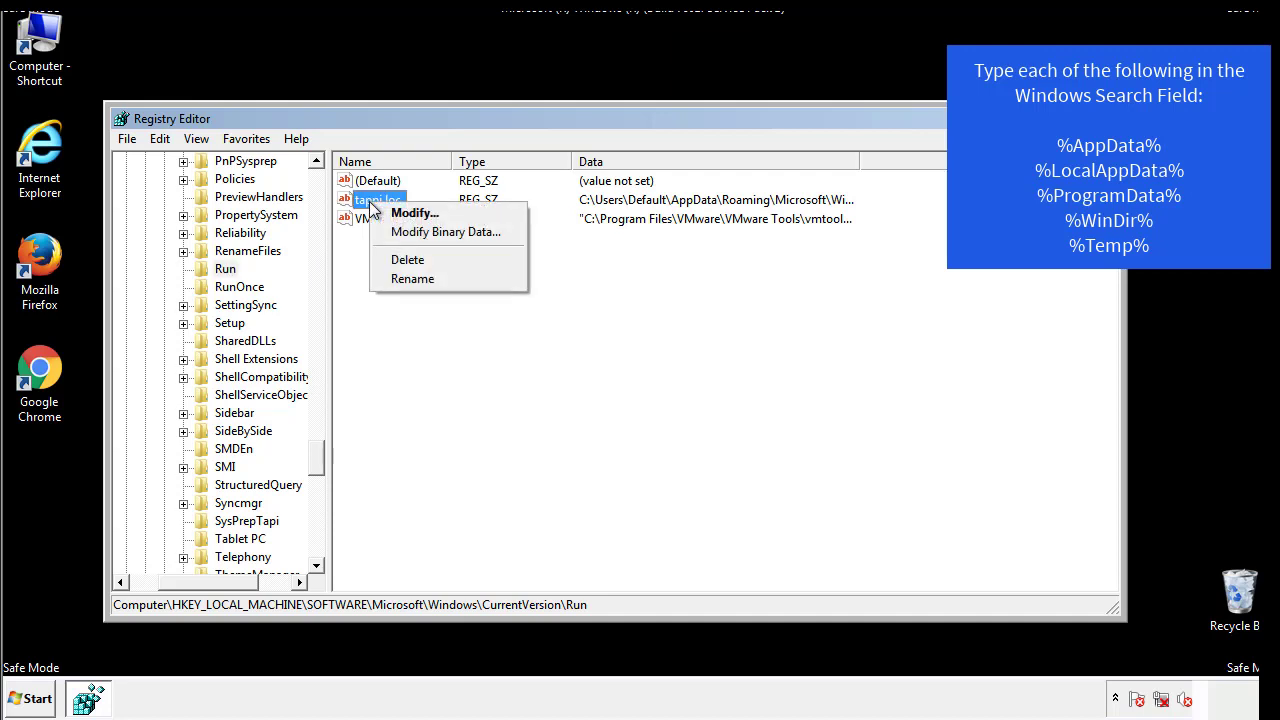
pyautogui.click(401, 260)
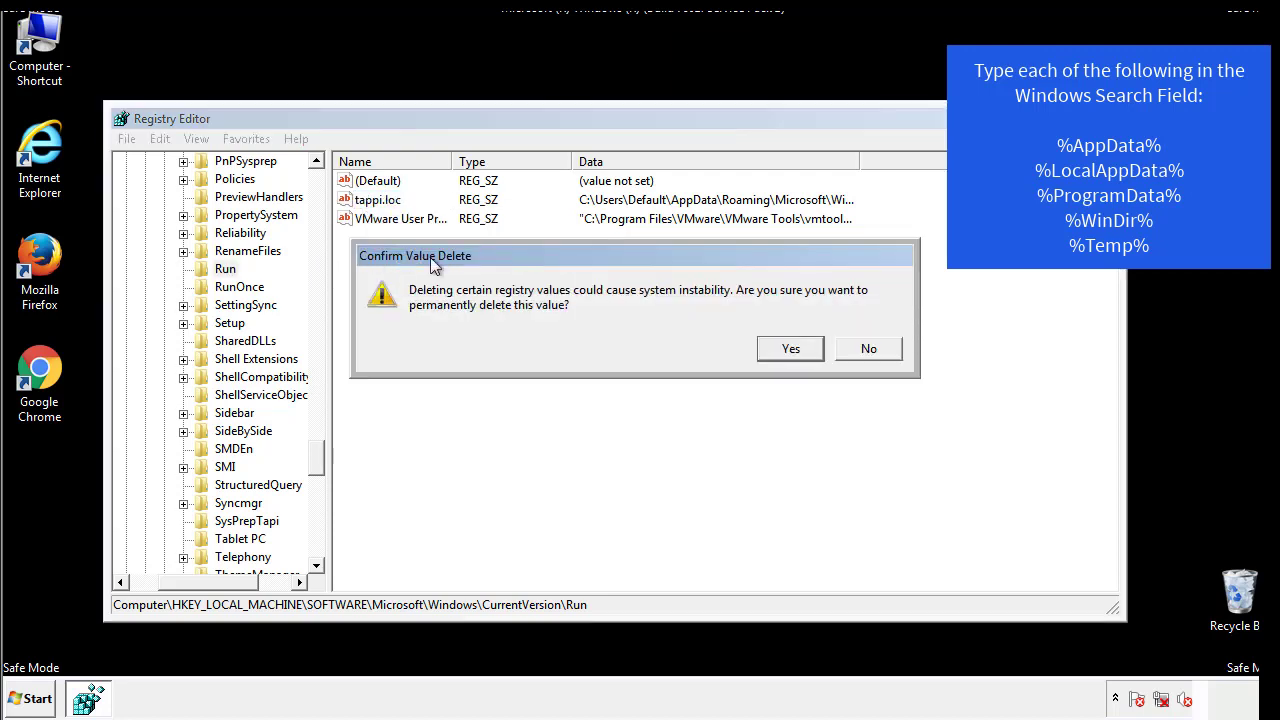
pyautogui.click(783, 350)
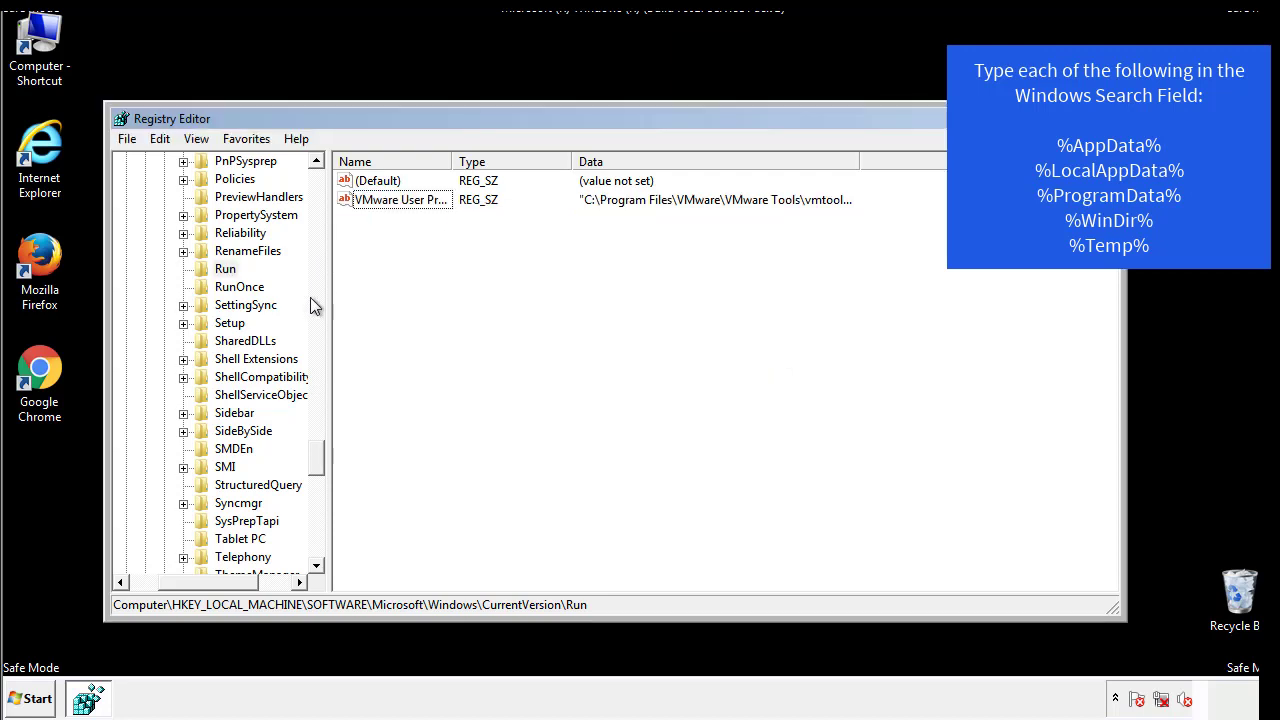
pyautogui.moveTo(318, 455); pyautogui.dragTo(157, 594)
pyautogui.moveTo(320, 548); pyautogui.dragTo(326, 190)
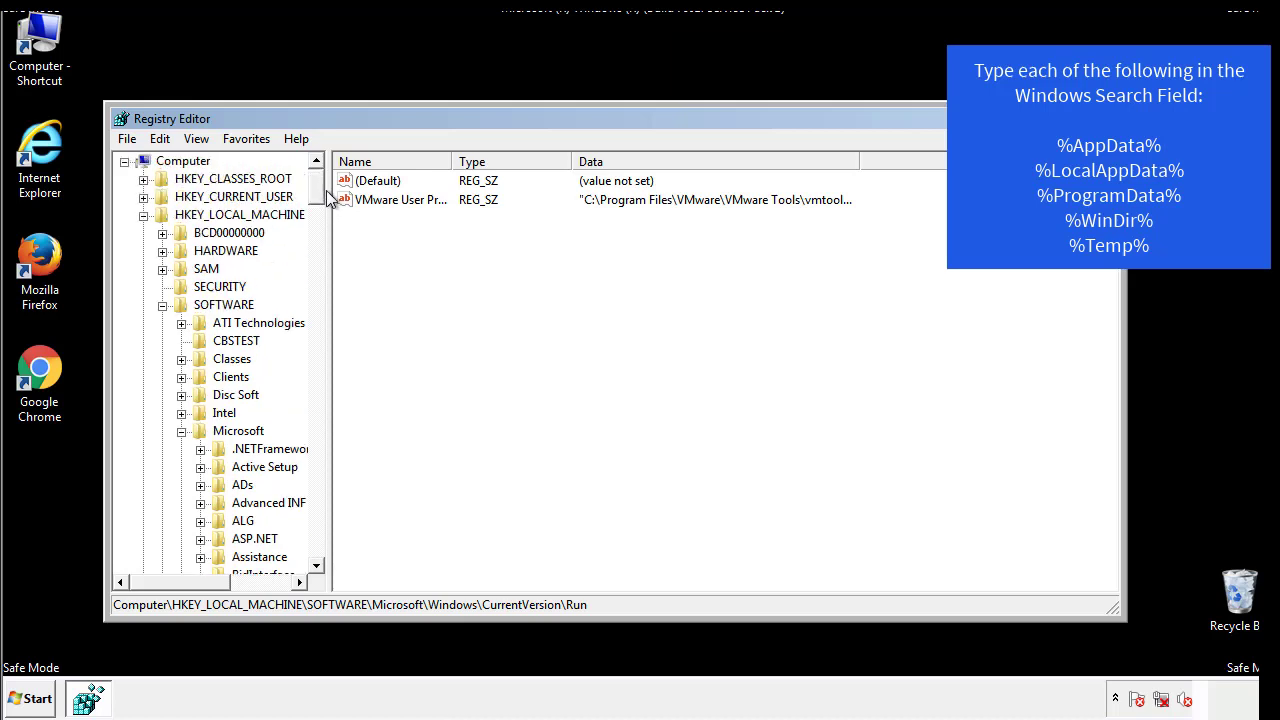
# Step: Collapse HKLM and open HKEY_CURRENT_USER\Software\Microsoft\Windows\CurrentVersion\Run, showing the DAEMON Tools entry
pyautogui.click(143, 215)
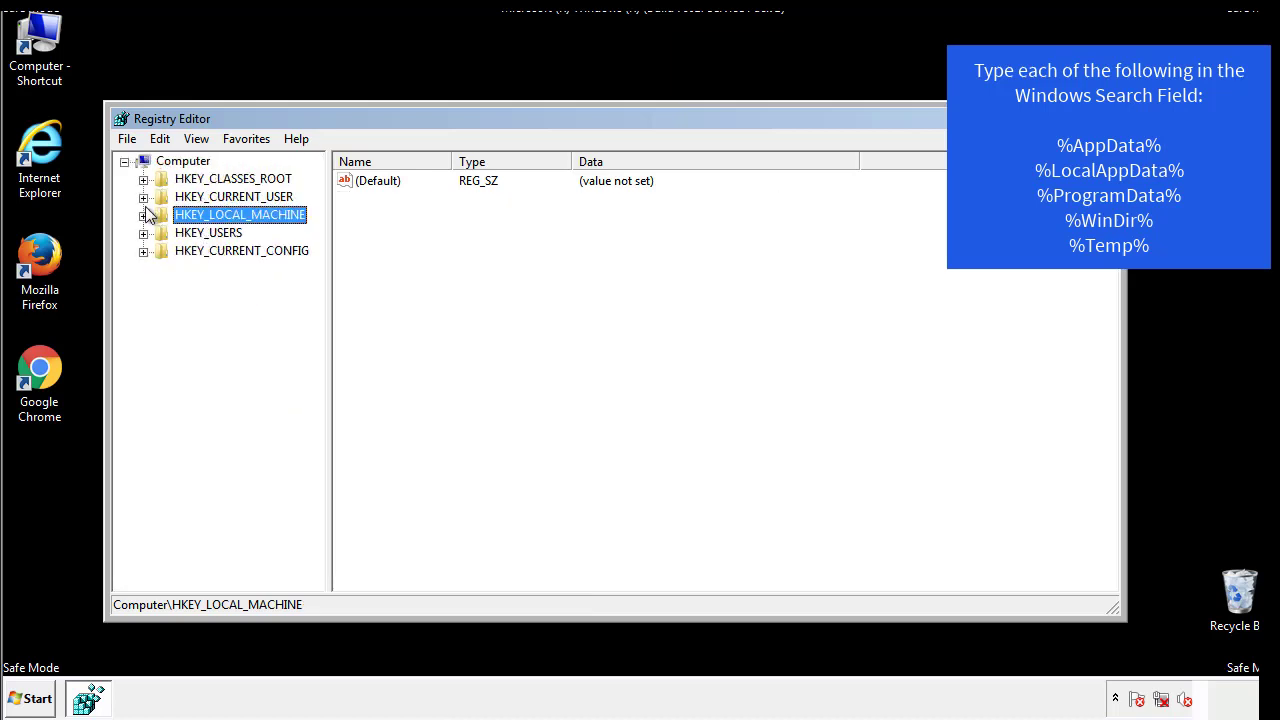
pyautogui.click(144, 198)
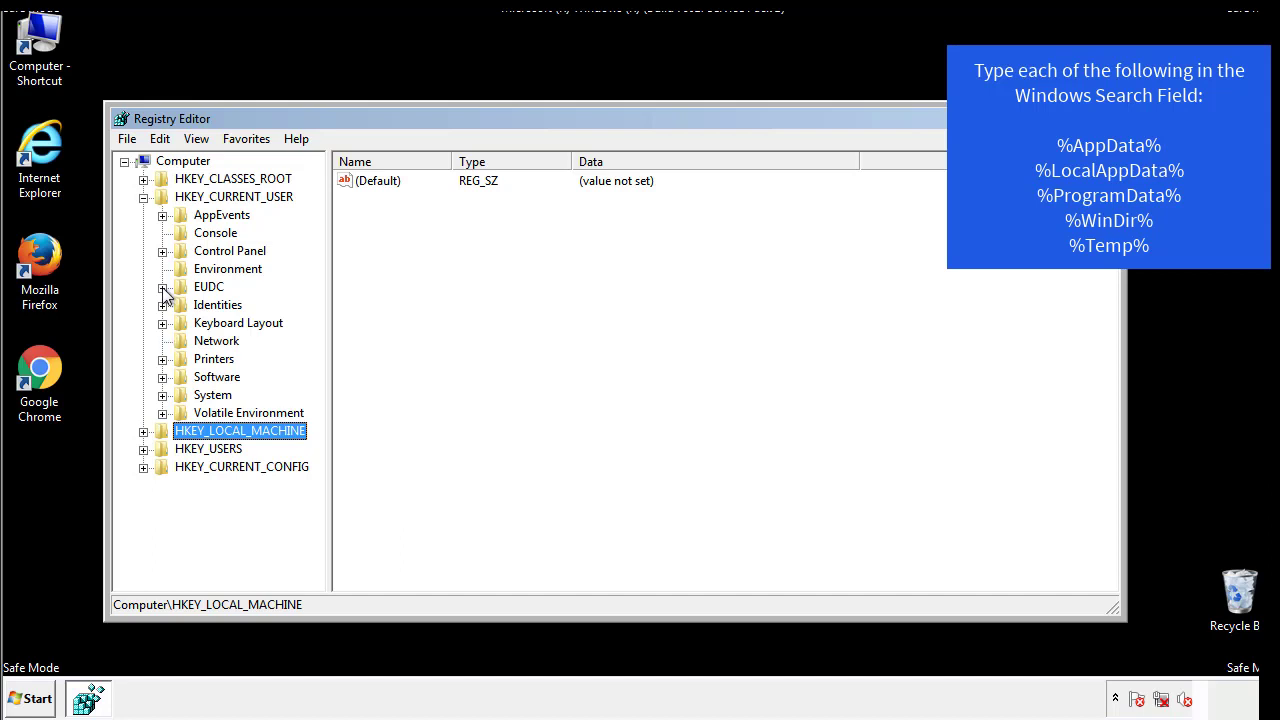
pyautogui.click(163, 377)
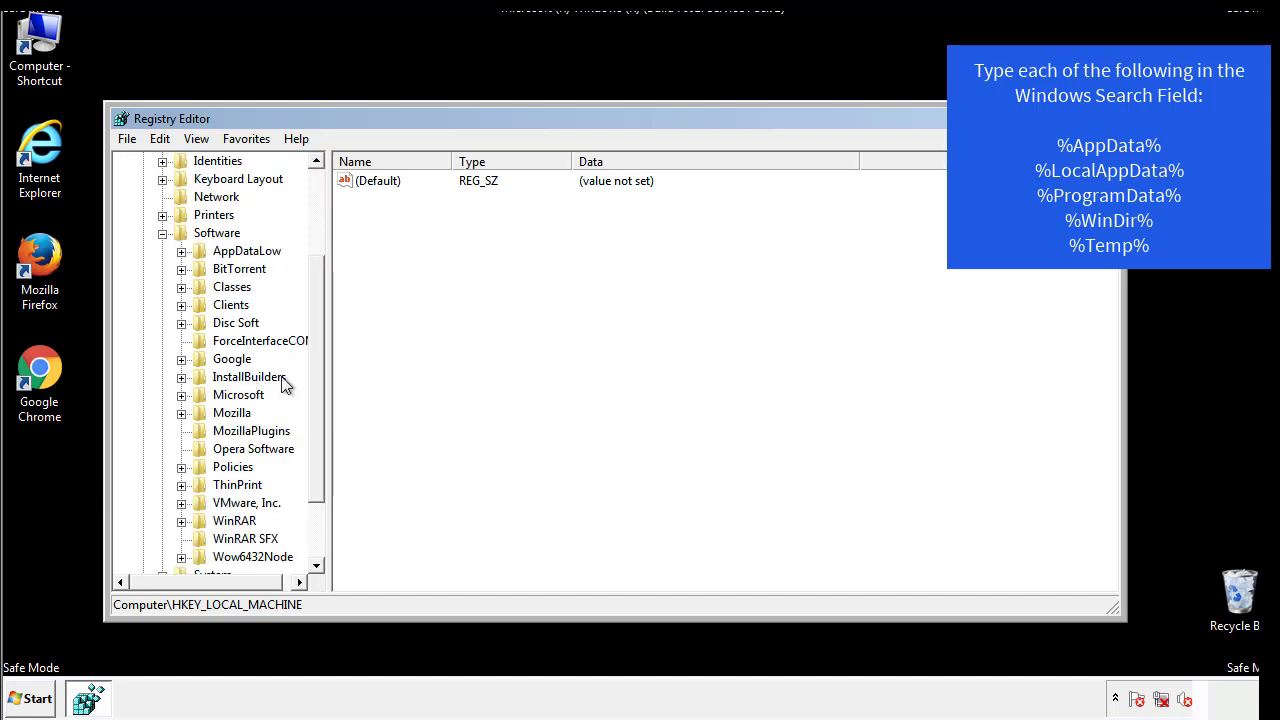
pyautogui.moveTo(314, 366); pyautogui.dragTo(314, 381)
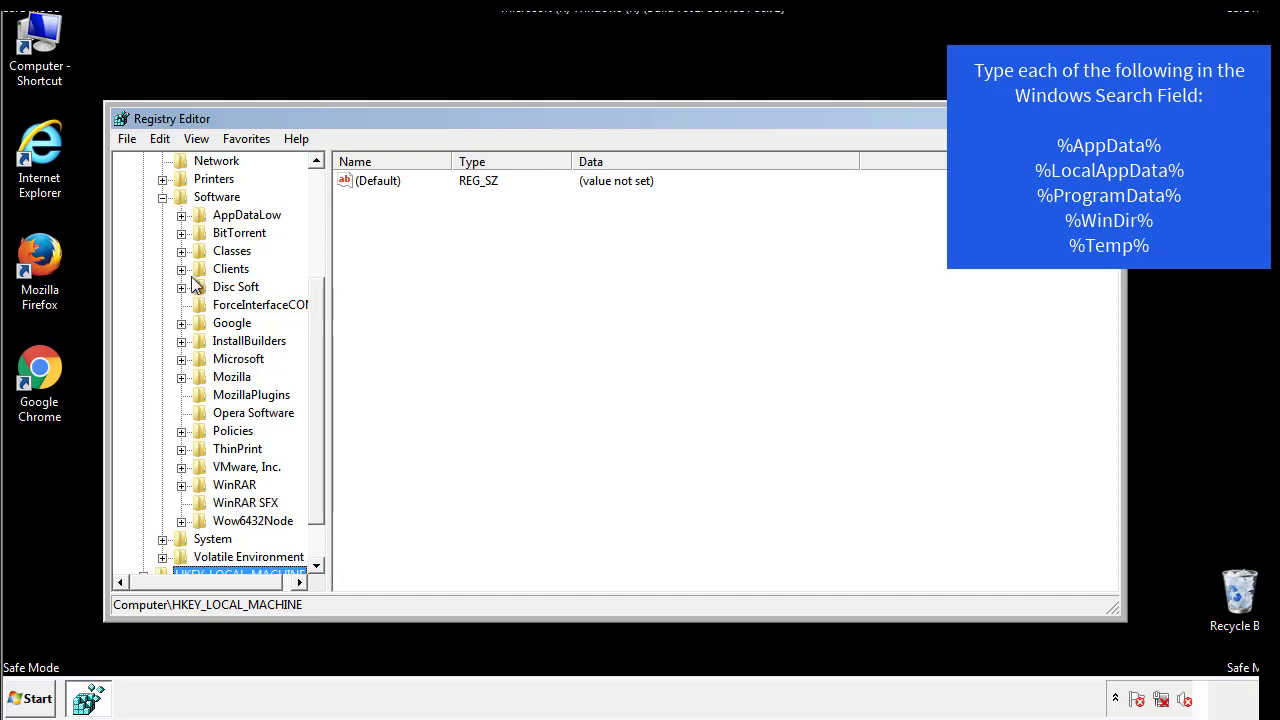
pyautogui.click(180, 359)
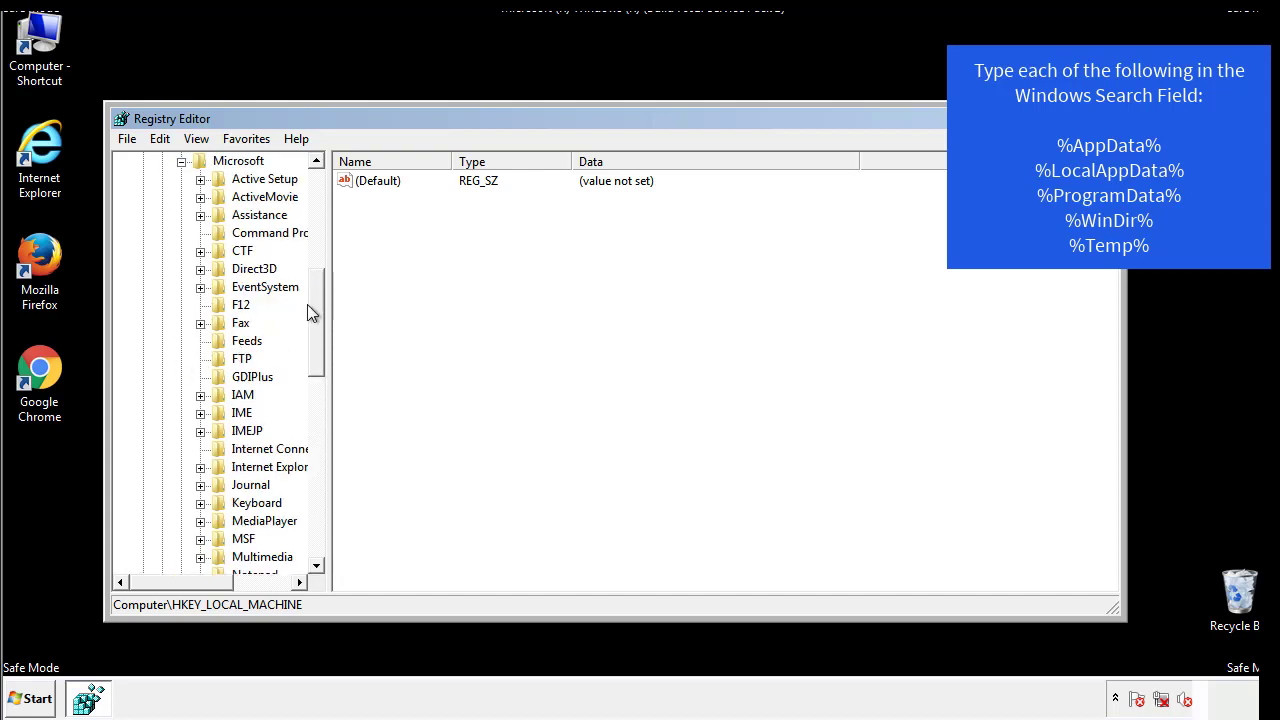
pyautogui.moveTo(313, 302); pyautogui.dragTo(315, 418)
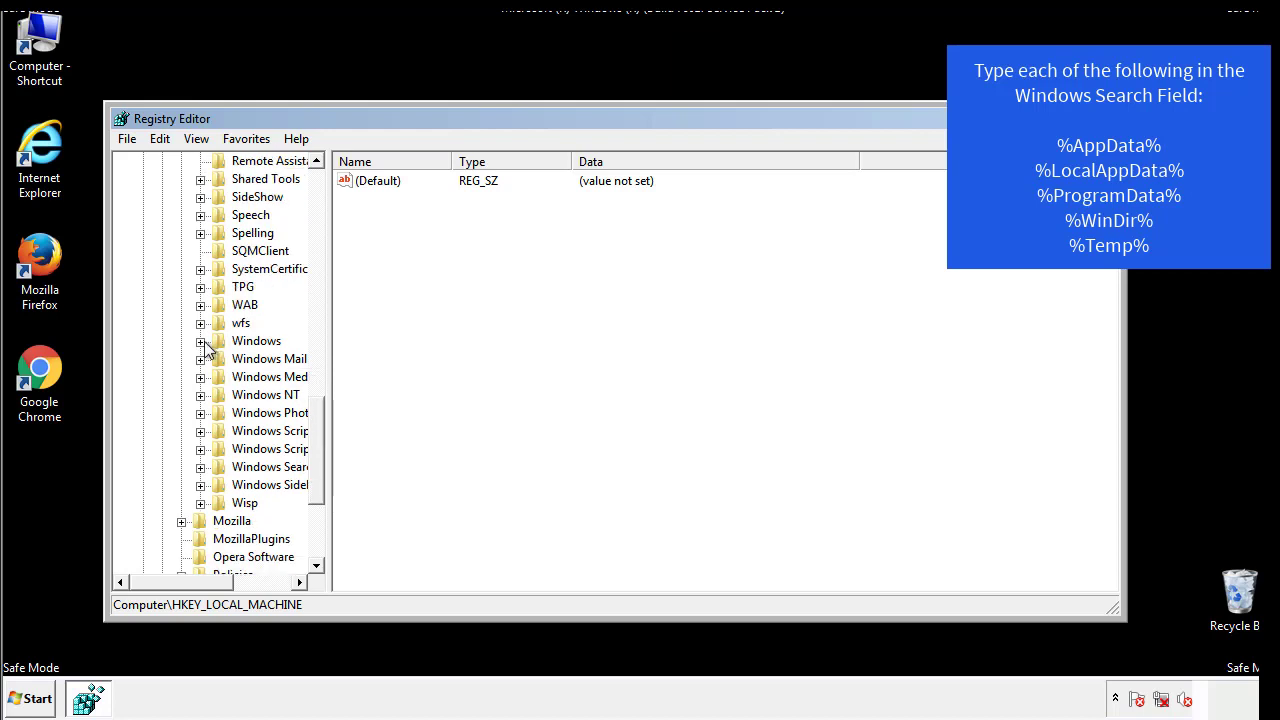
pyautogui.click(201, 342)
pyautogui.click(220, 360)
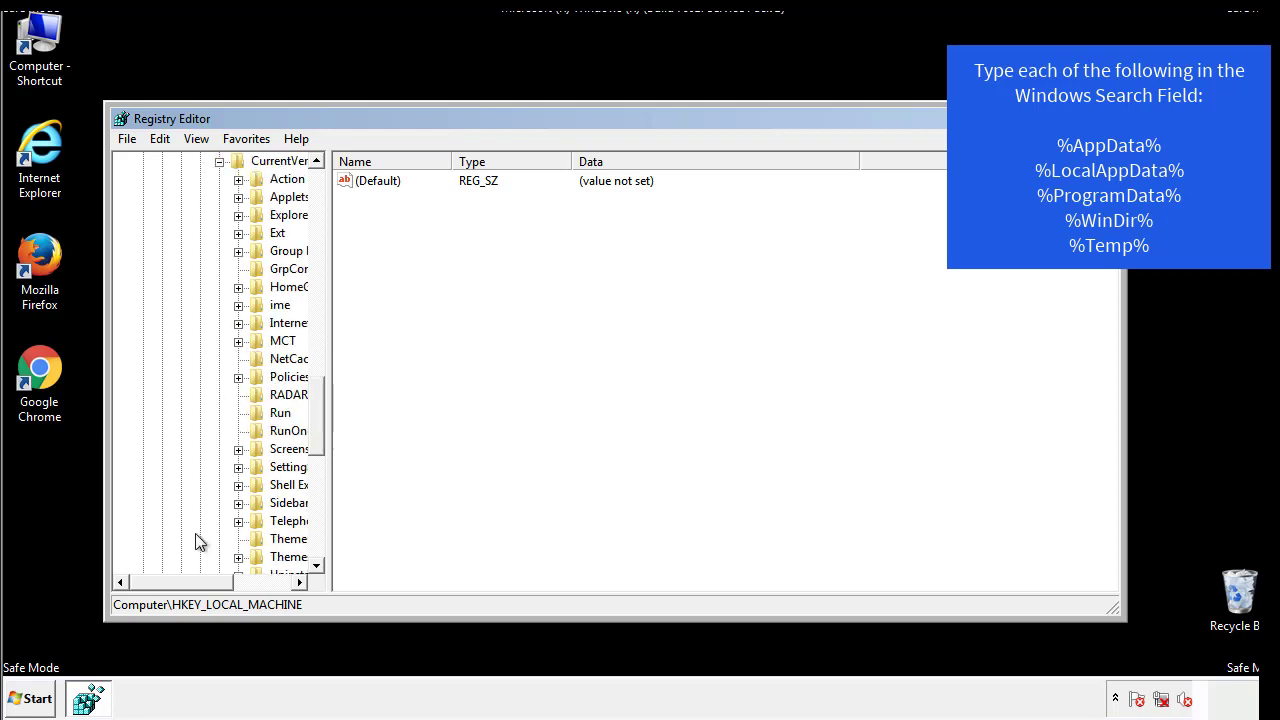
pyautogui.moveTo(195, 590); pyautogui.dragTo(225, 582)
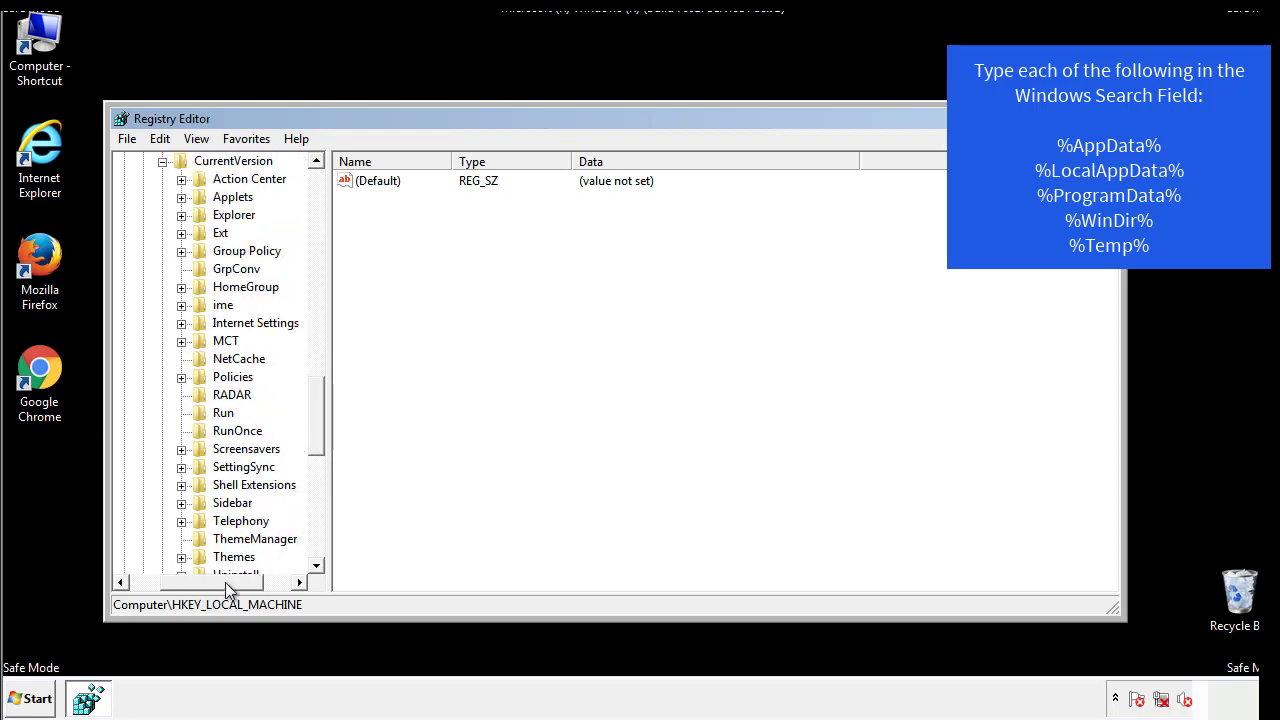
pyautogui.click(214, 414)
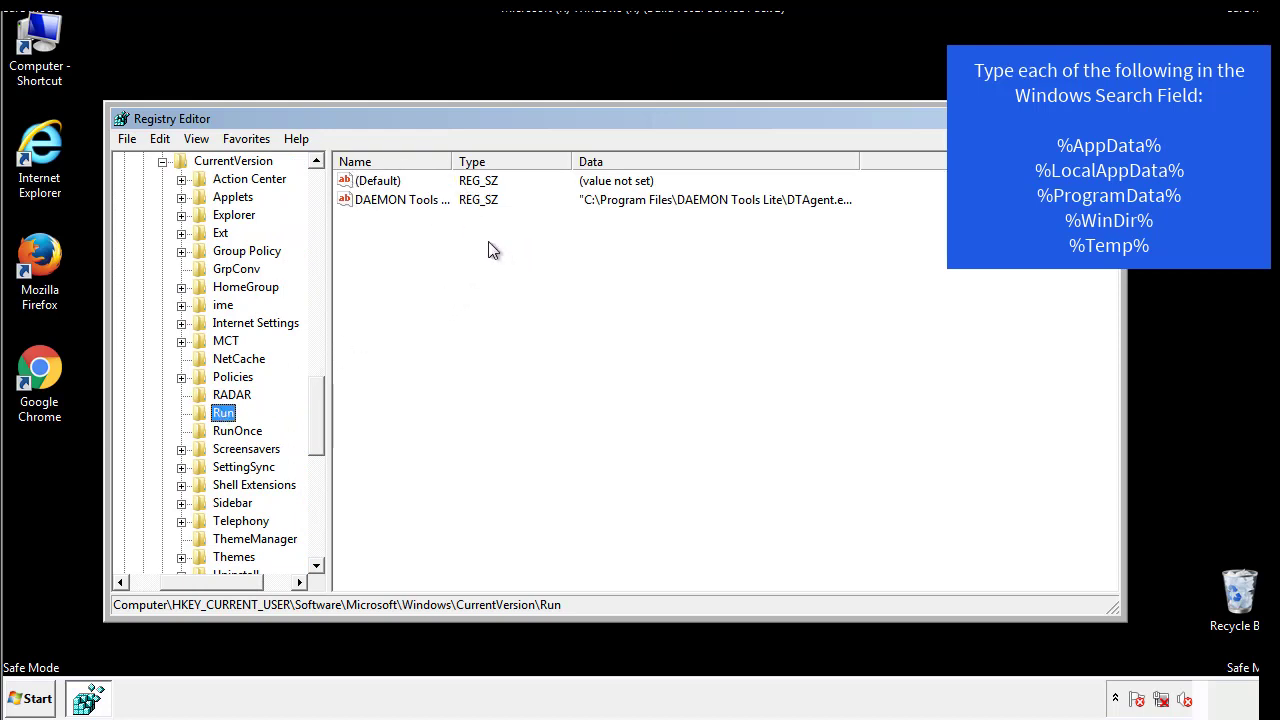
pyautogui.click(586, 238)
# Step: Collapse HKCU's Windows key, scroll the tree to the top, and open the Edit menu
pyautogui.moveTo(372, 292); pyautogui.dragTo(463, 234)
pyautogui.moveTo(212, 579); pyautogui.dragTo(183, 581)
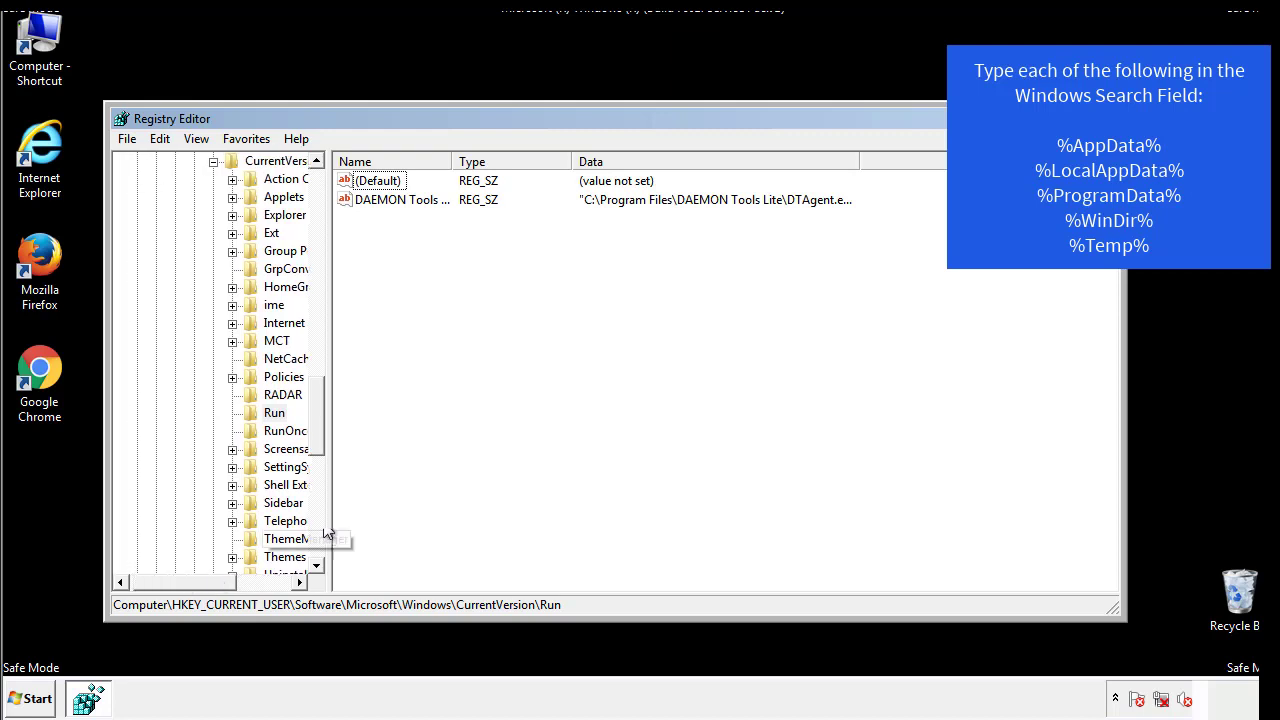
pyautogui.moveTo(318, 442); pyautogui.dragTo(322, 376)
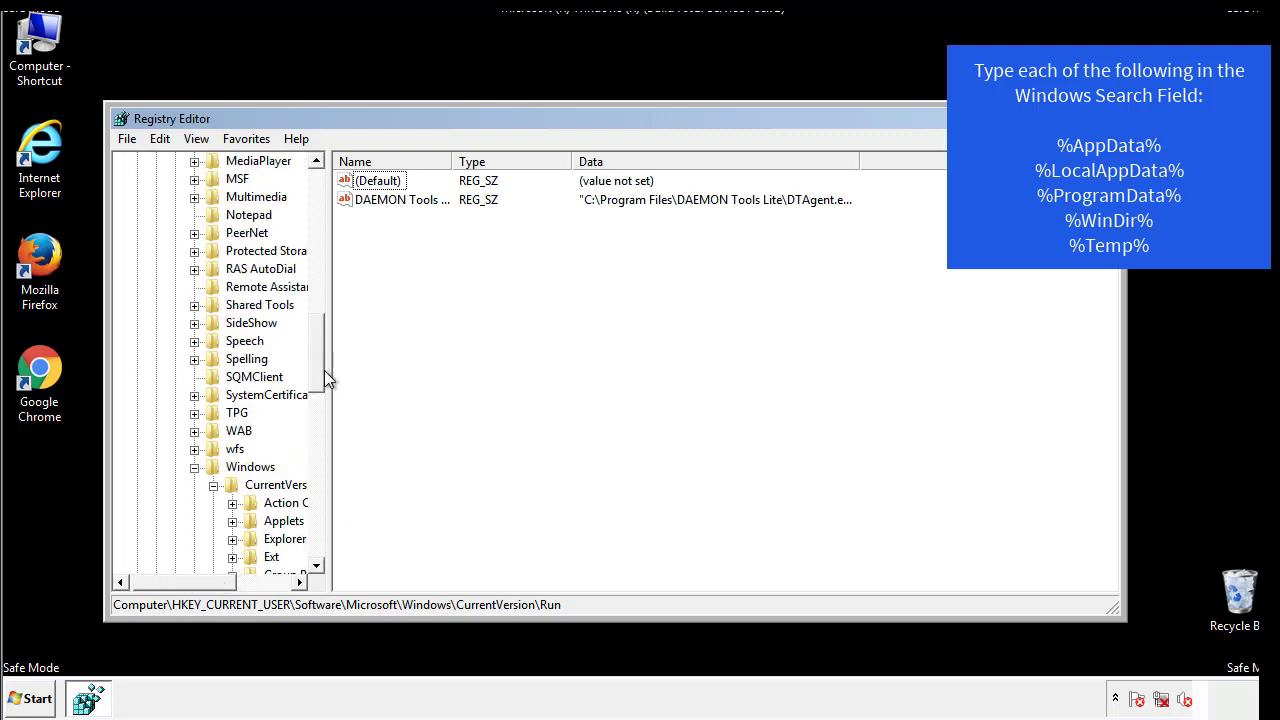
pyautogui.click(195, 467)
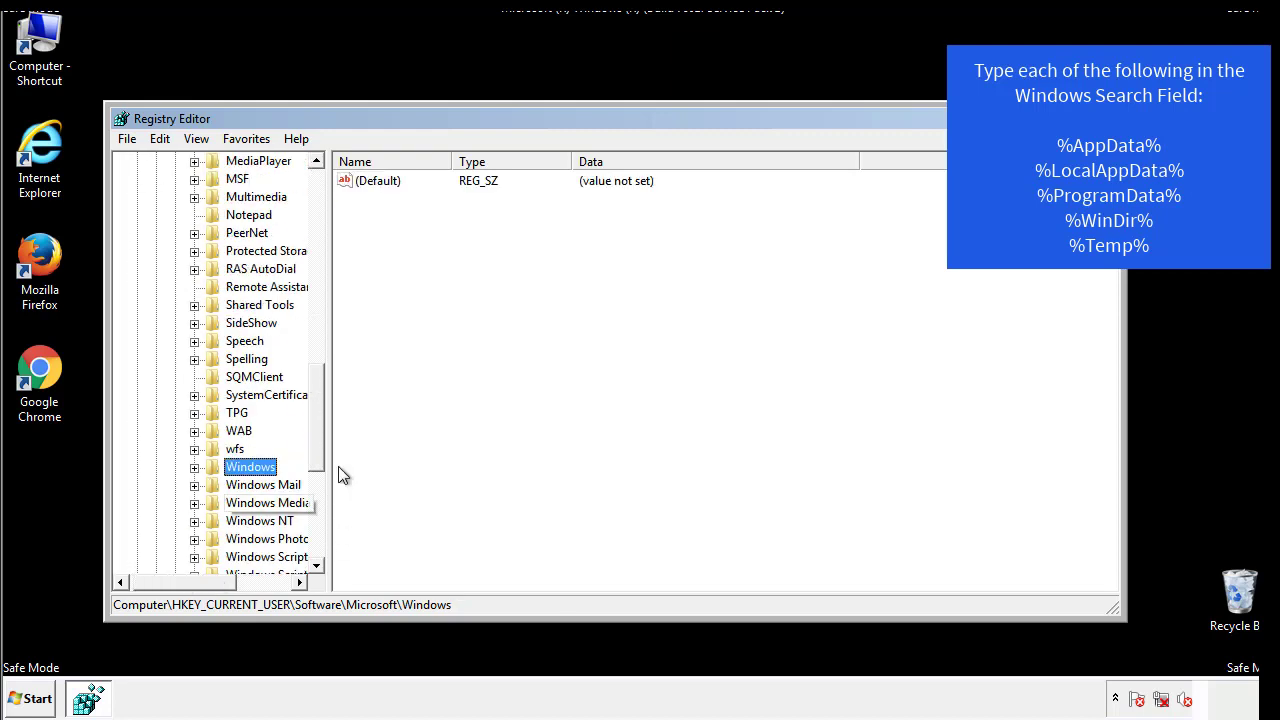
pyautogui.moveTo(321, 445); pyautogui.dragTo(322, 272)
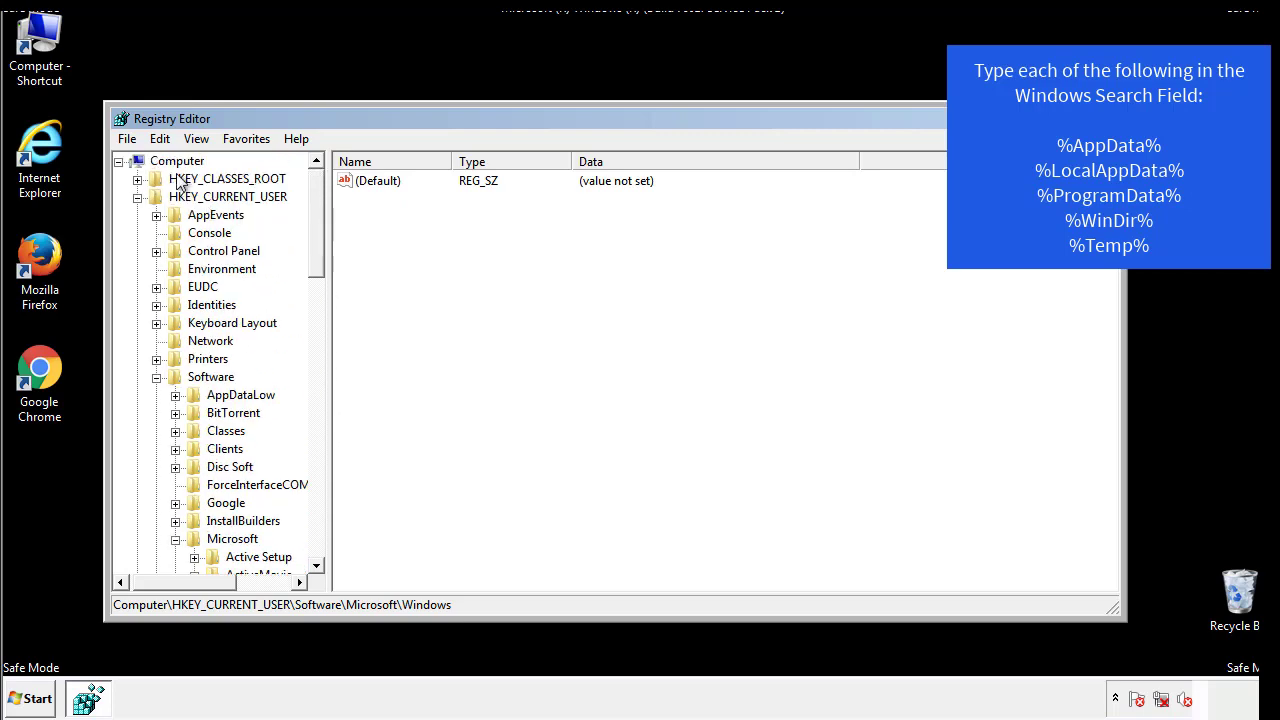
pyautogui.click(160, 139)
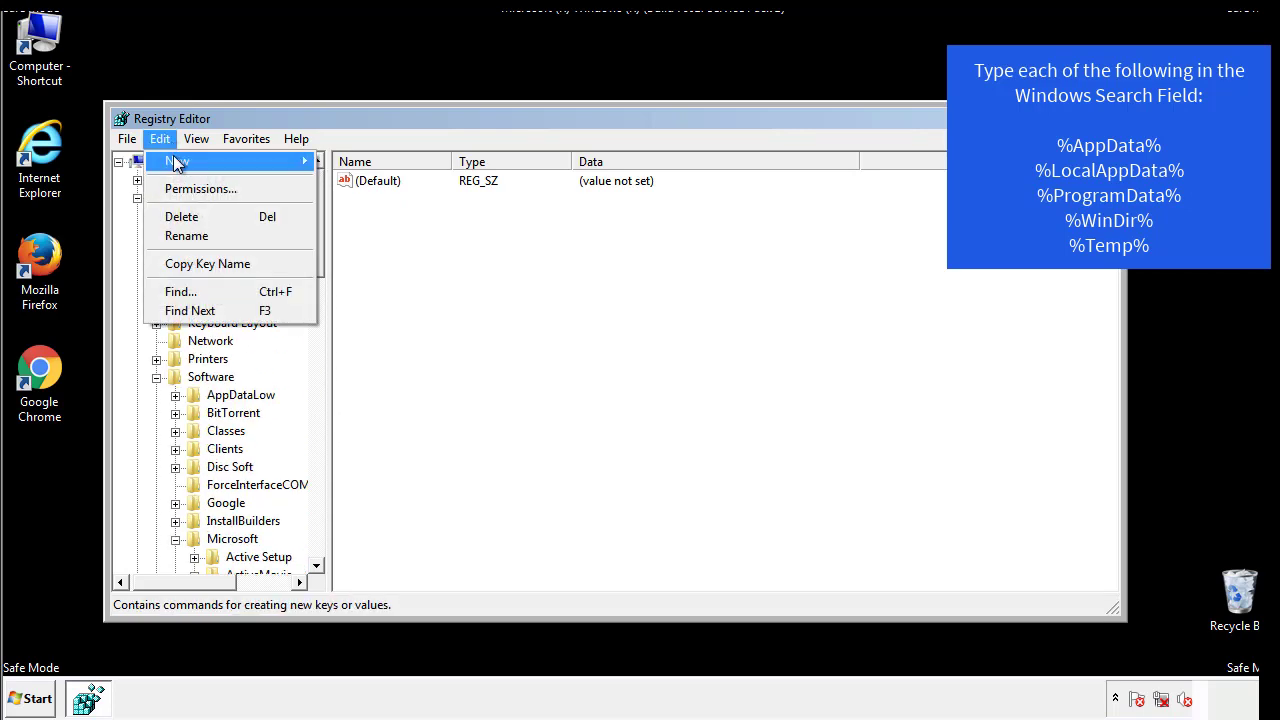
# Step: Find %temp% in the registry, landing on the VolumeCaches\Temporary Files key
pyautogui.click(181, 291)
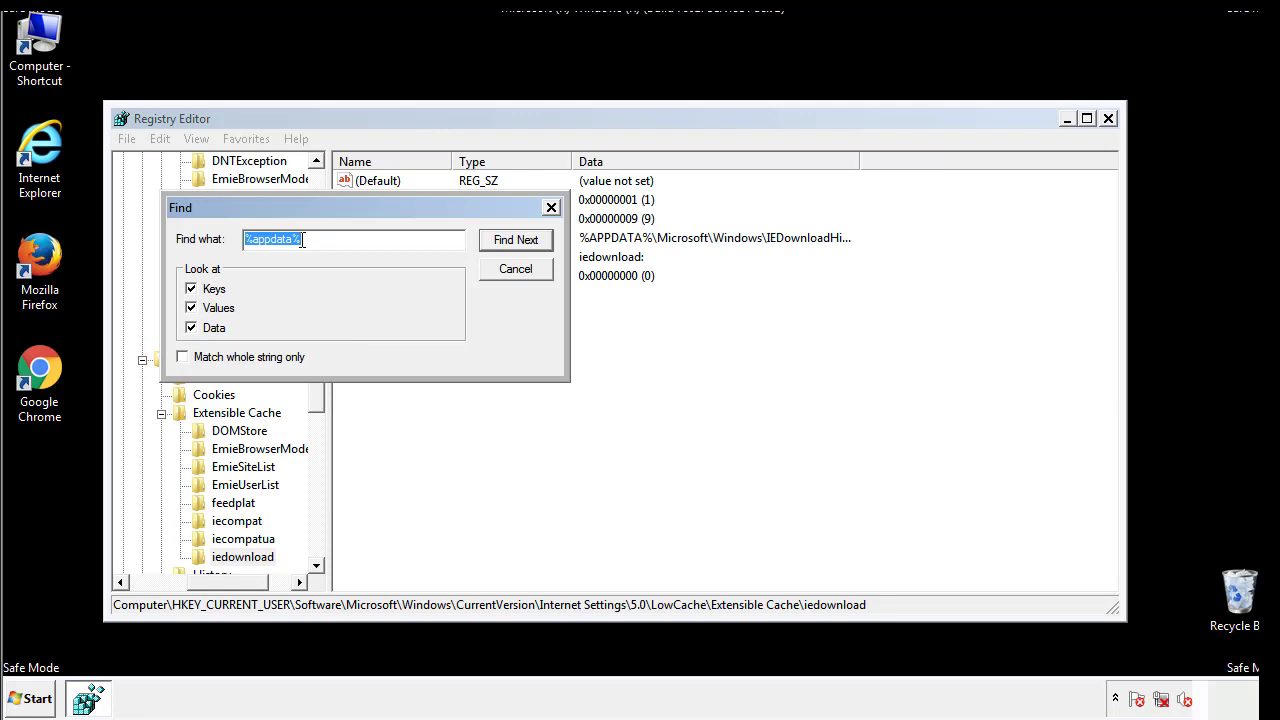
pyautogui.write('%temp%')
pyautogui.press('Return')
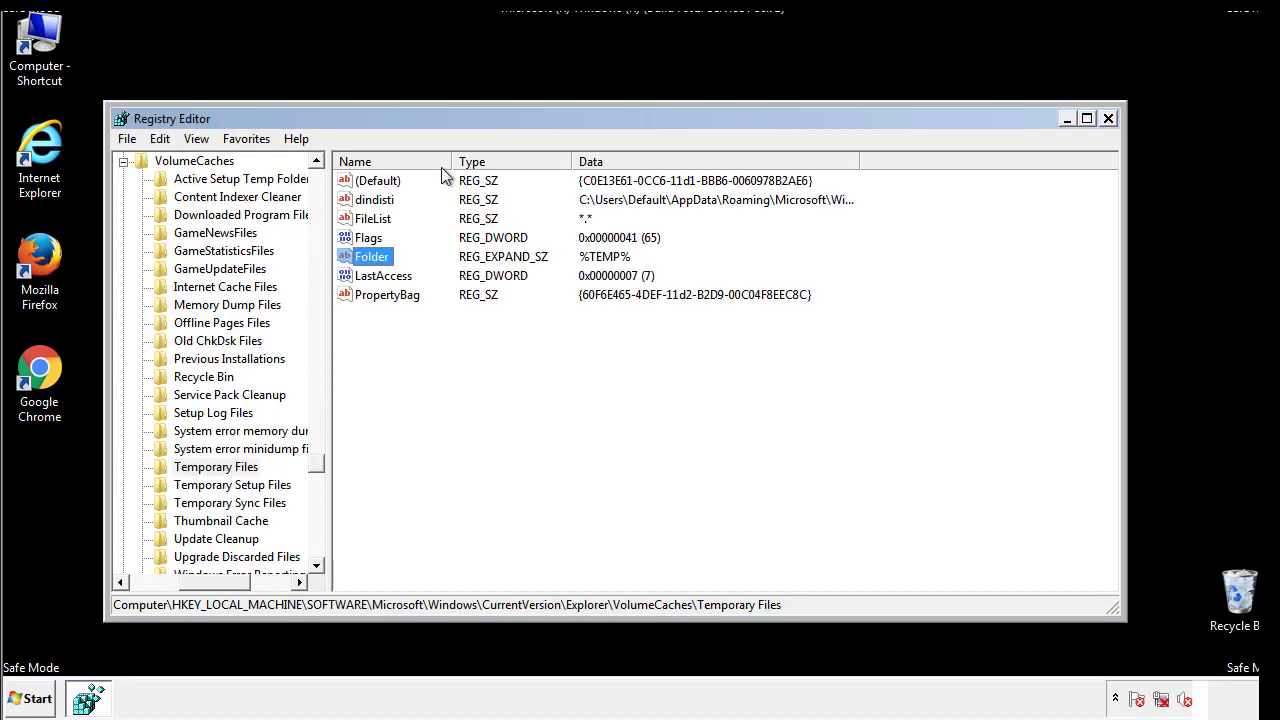
# Step: Delete all seven values under the Temporary Files key, keeping (Default), and close Registry Editor
pyautogui.click(524, 344)
pyautogui.moveTo(414, 322); pyautogui.dragTo(365, 188)
pyautogui.rightClick(361, 182)
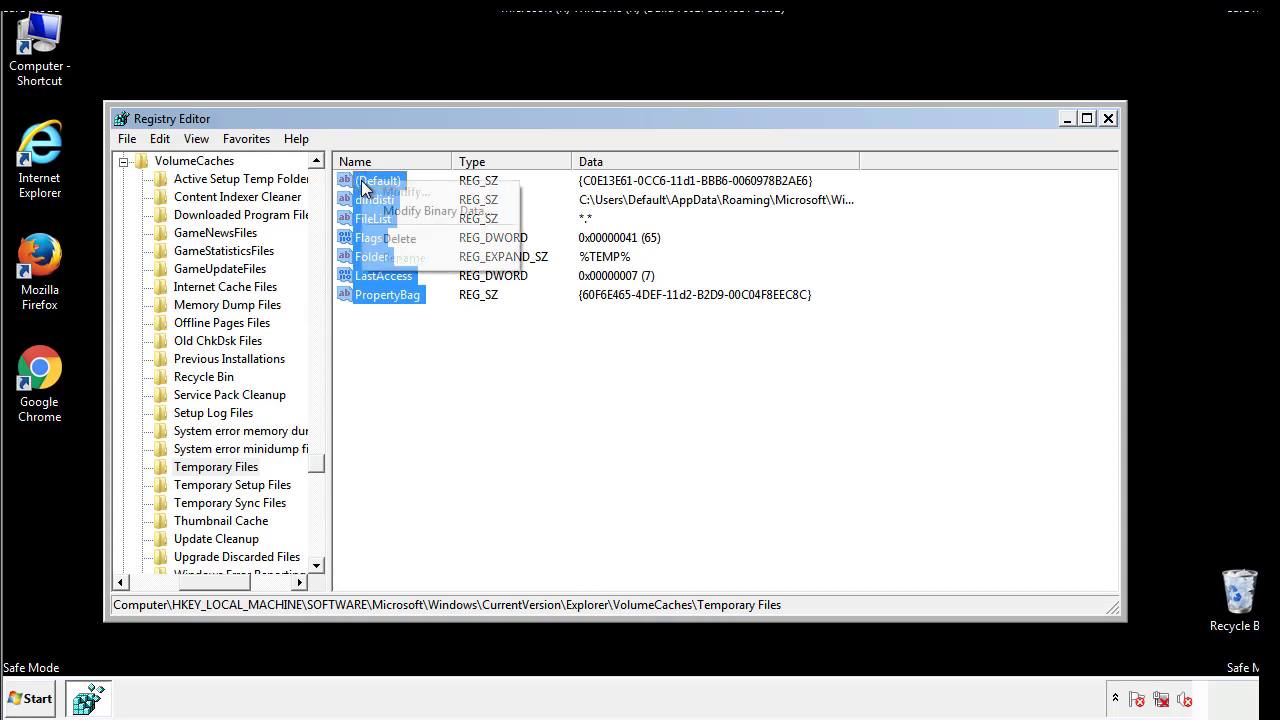
pyautogui.click(391, 238)
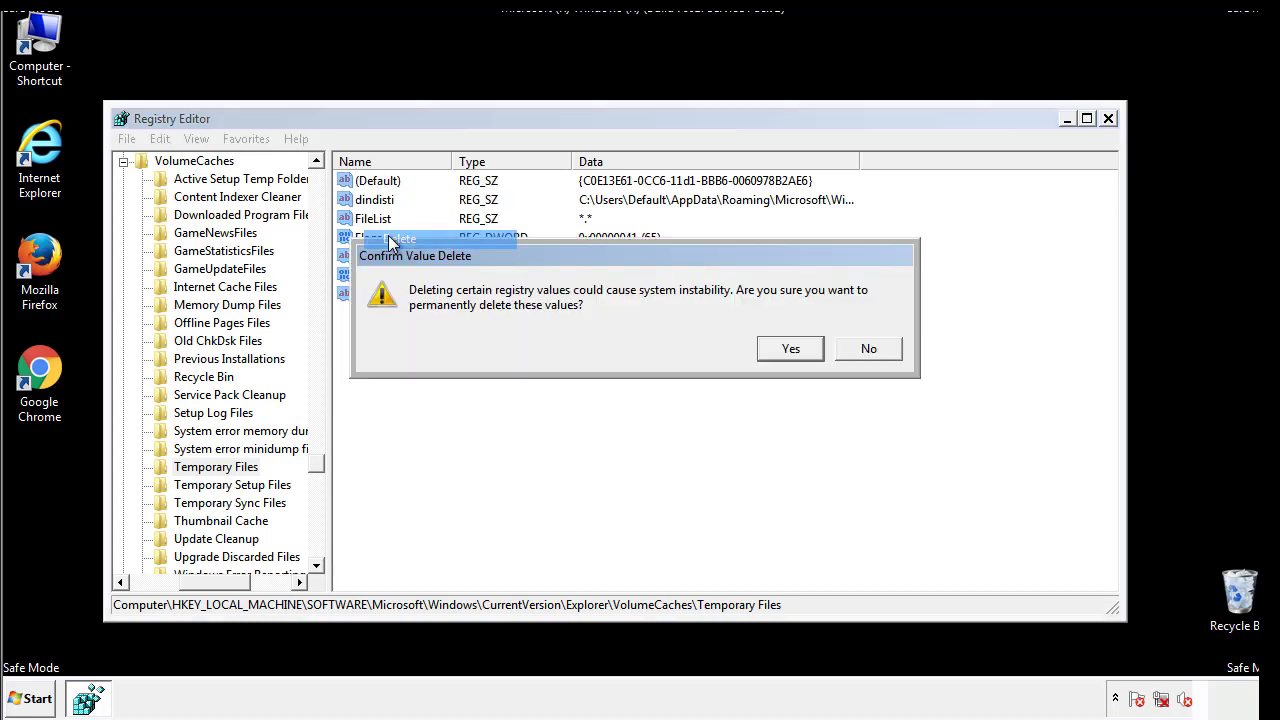
pyautogui.click(790, 349)
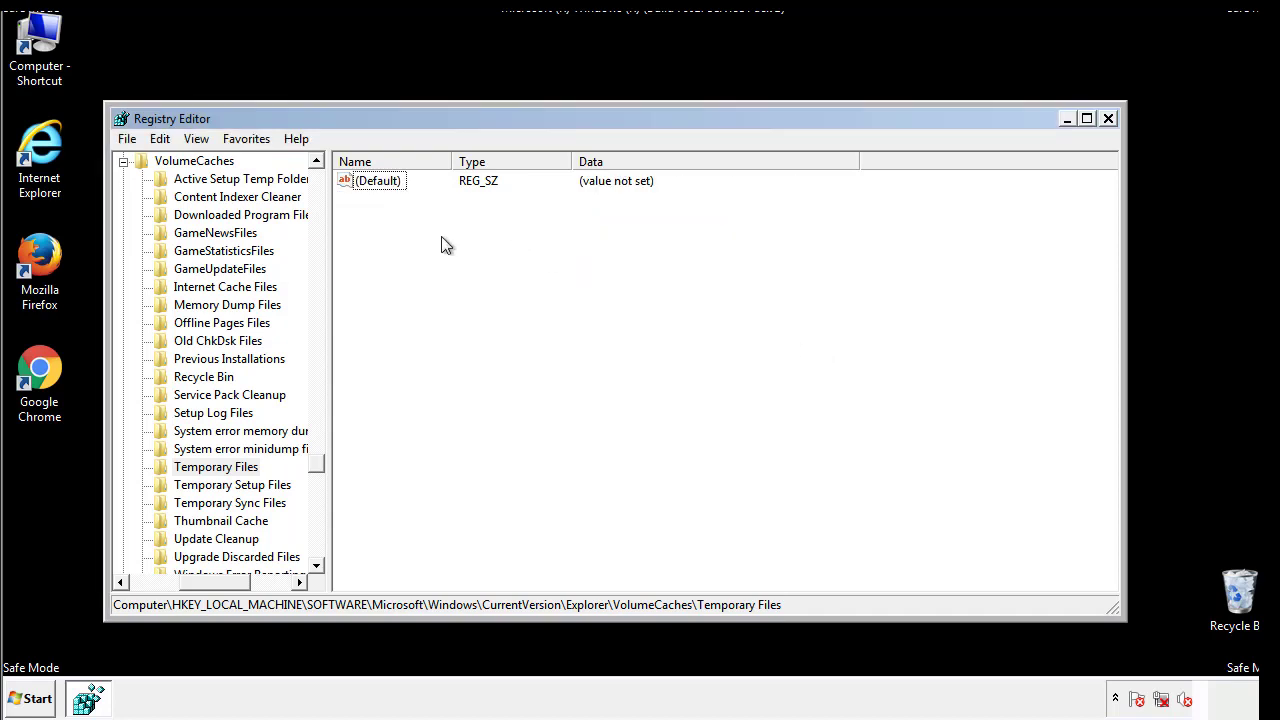
pyautogui.click(1109, 119)
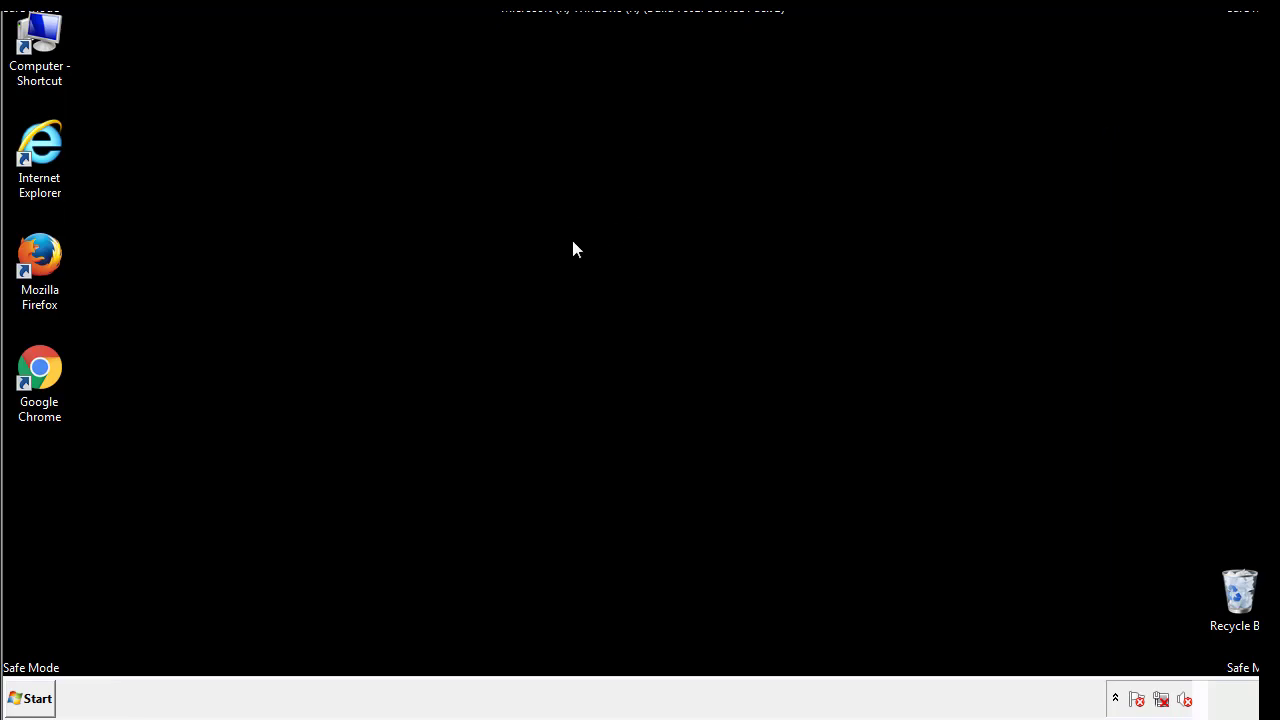